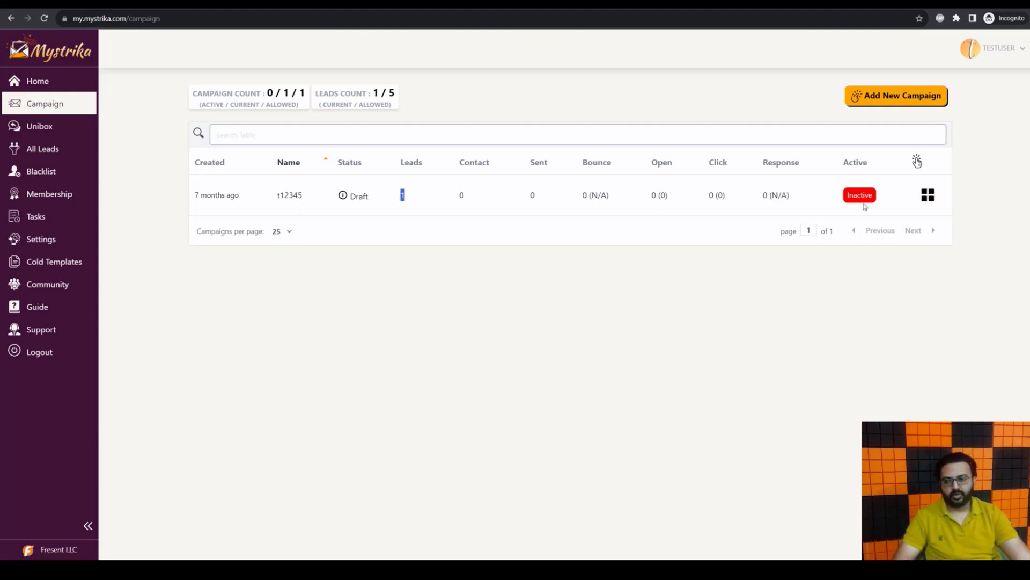
# Step: Open campaign t12345 for editing and add a first email step to its sequence
pyautogui.click(928, 195)
pyautogui.click(879, 202)
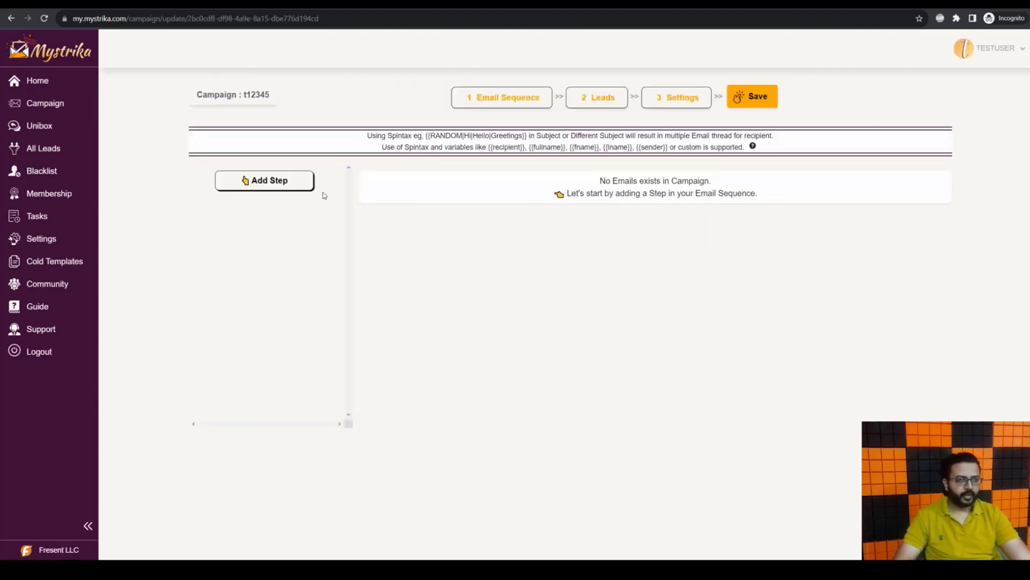
pyautogui.click(290, 189)
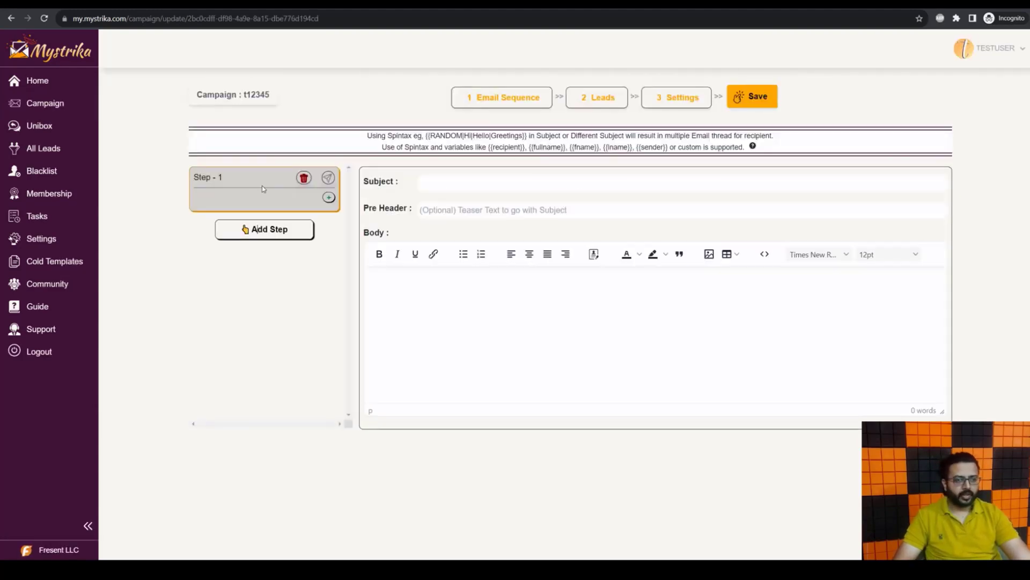
# Step: Try the AI Writer and dismiss the 'API Key not found' notice
pyautogui.click(597, 255)
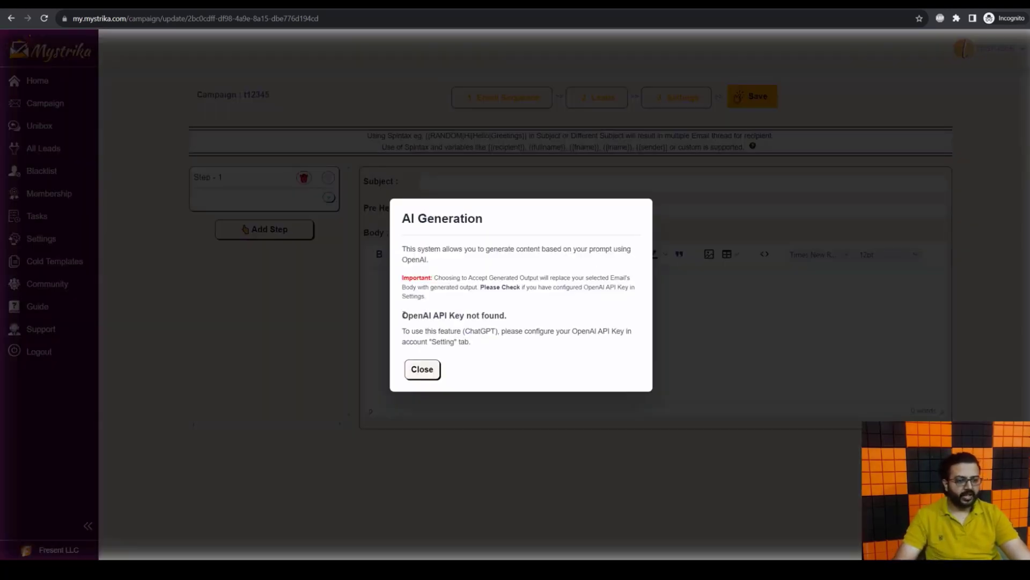
pyautogui.moveTo(404, 315); pyautogui.dragTo(515, 317)
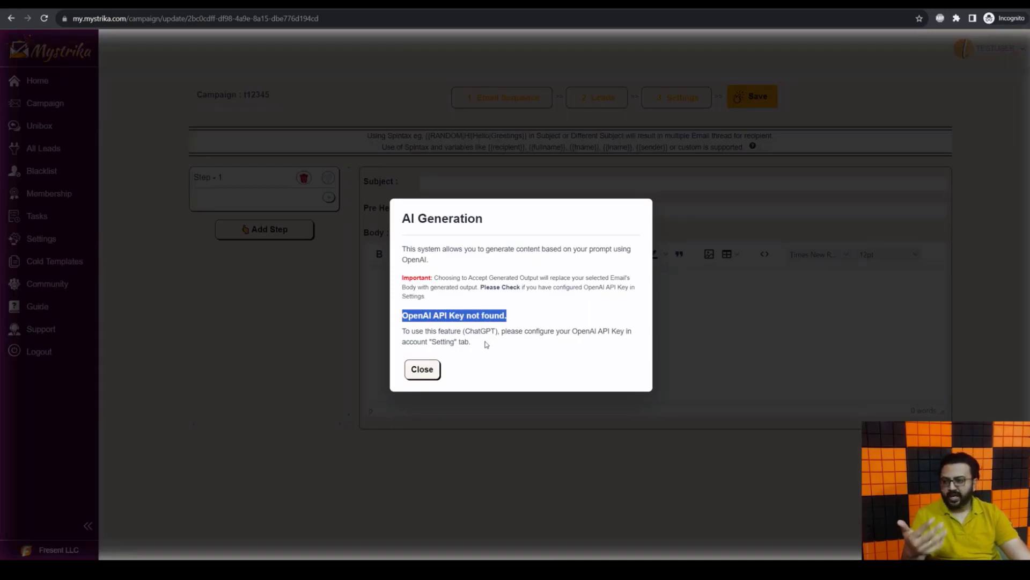
pyautogui.click(434, 376)
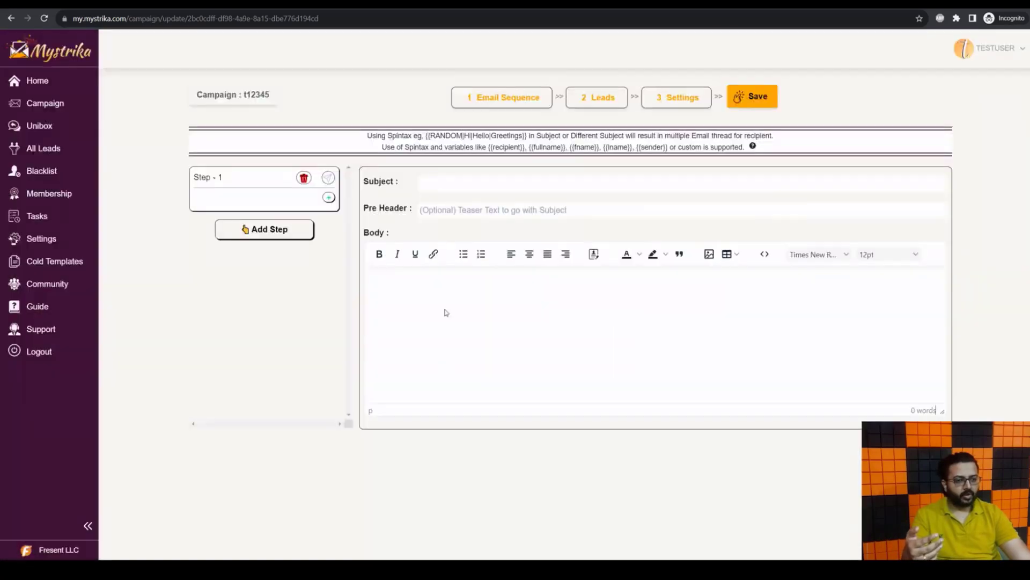
# Step: Check the Update OpenAI API Key section in account settings, then reload the campaign editor
pyautogui.rightClick(51, 237)
pyautogui.click(70, 242)
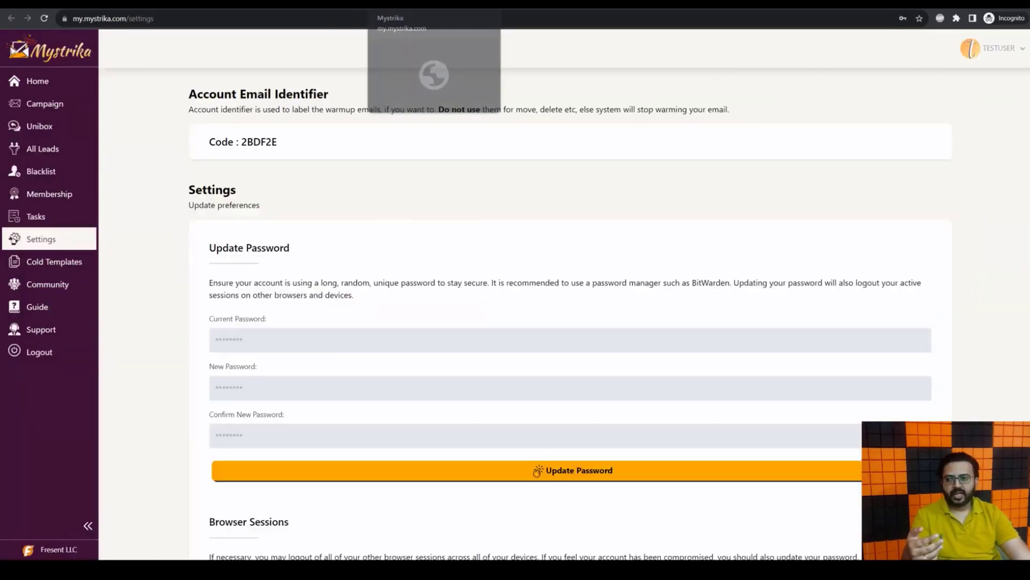
pyautogui.scroll(-10, 419, 273)
pyautogui.scroll(-20, 423, 275)
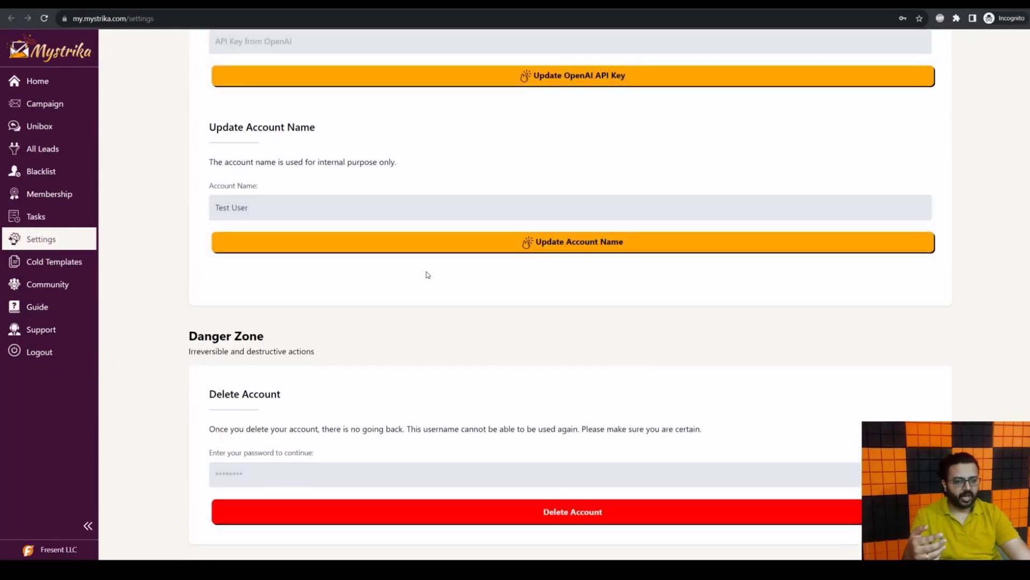
pyautogui.scroll(5, 427, 273)
pyautogui.tripleClick(416, 220)
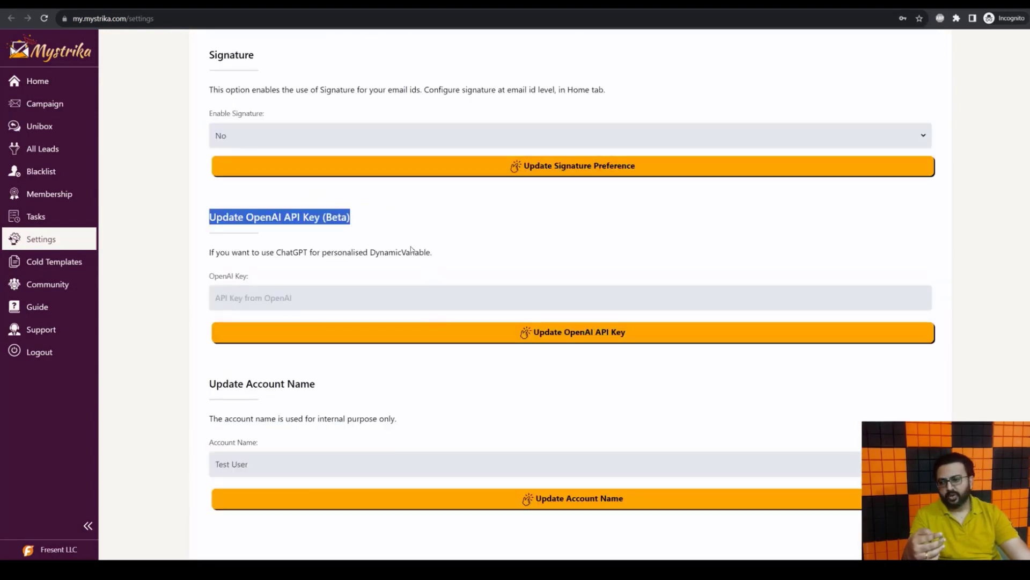
pyautogui.hotkey('alt', 'Tab')
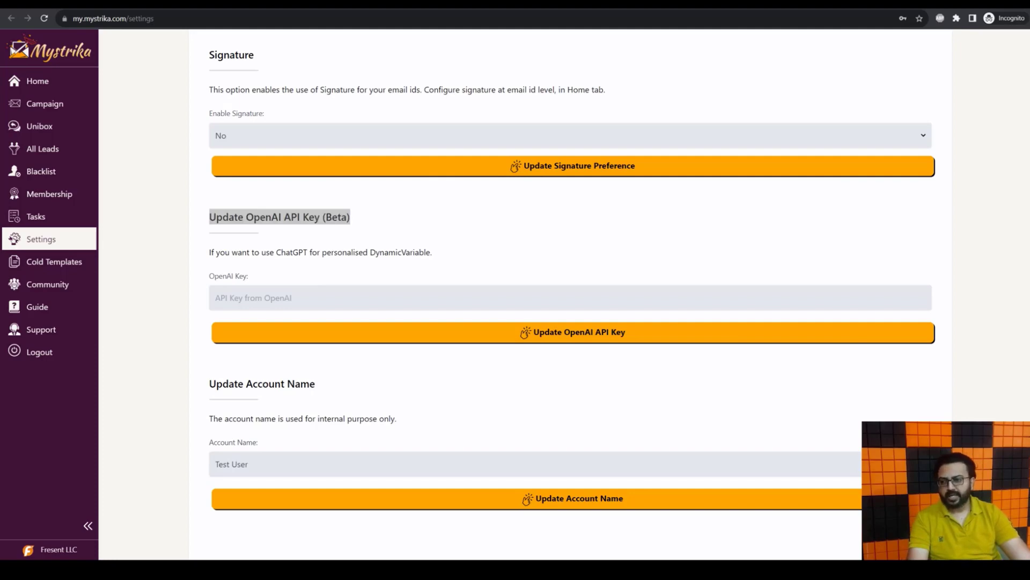
pyautogui.hotkey('ctrl', 'l')
pyautogui.press('Return')
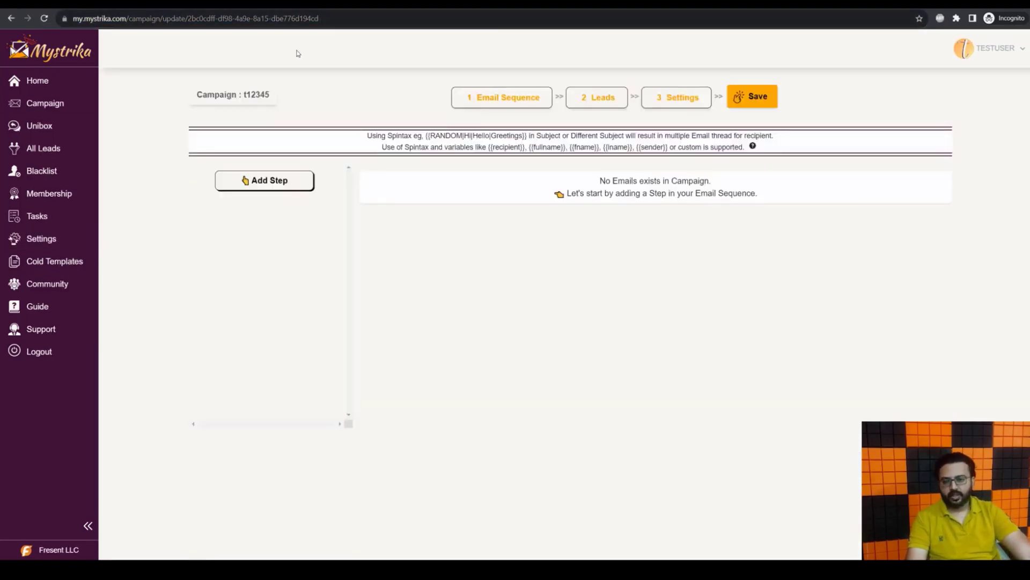
# Step: Add Step 1 and run the pasted cold-email sales-pitch prompt in the AI Writer
pyautogui.click(278, 179)
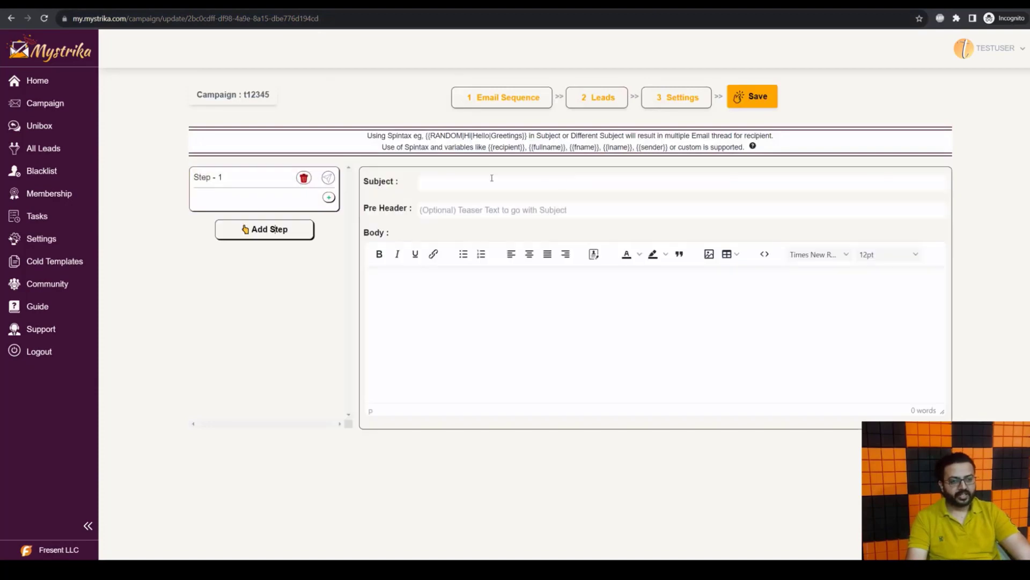
pyautogui.click(595, 255)
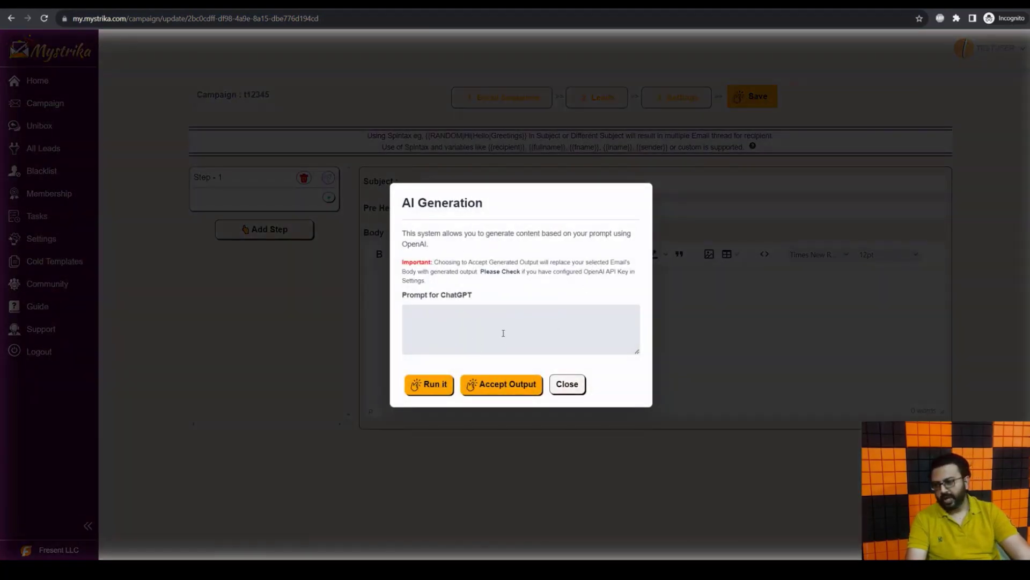
pyautogui.click(570, 383)
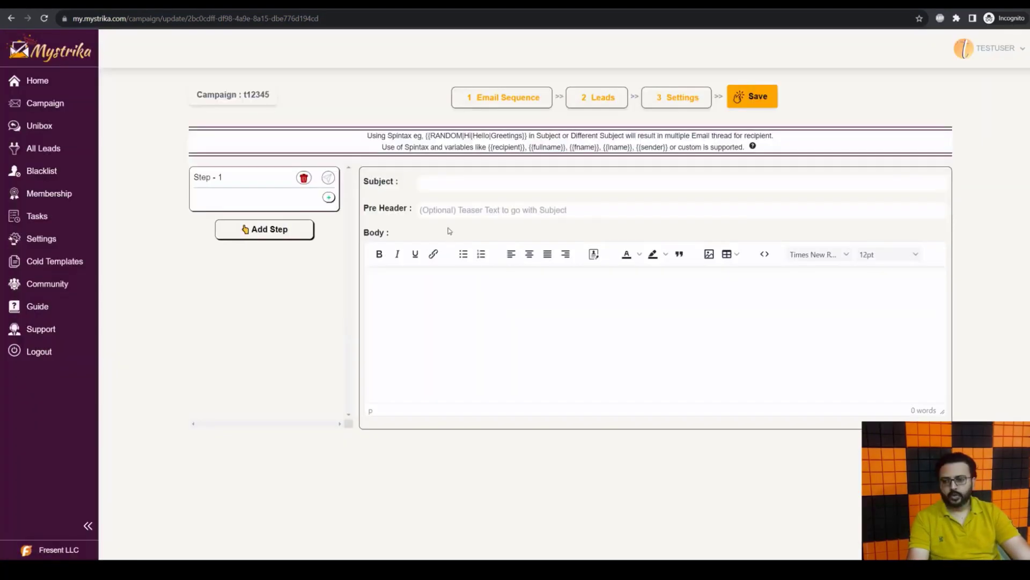
pyautogui.click(597, 255)
pyautogui.click(491, 331)
pyautogui.write('Write a Cold Email to make sales pitch for Mystrika (a Cold Email + Warmup tool). Strictly use maximum Spintax in the email. Avoid all spam trigger words.')
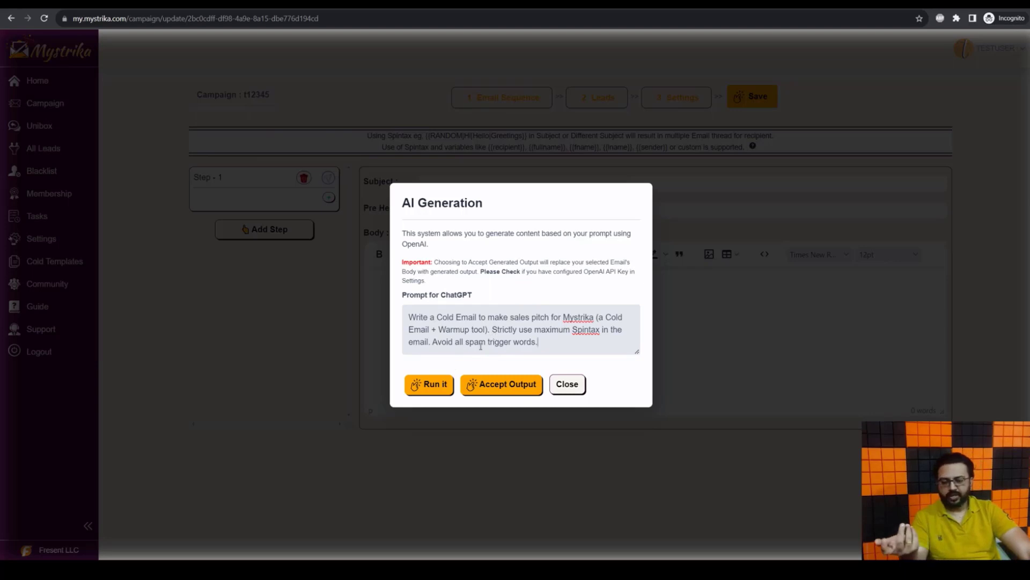
pyautogui.click(432, 384)
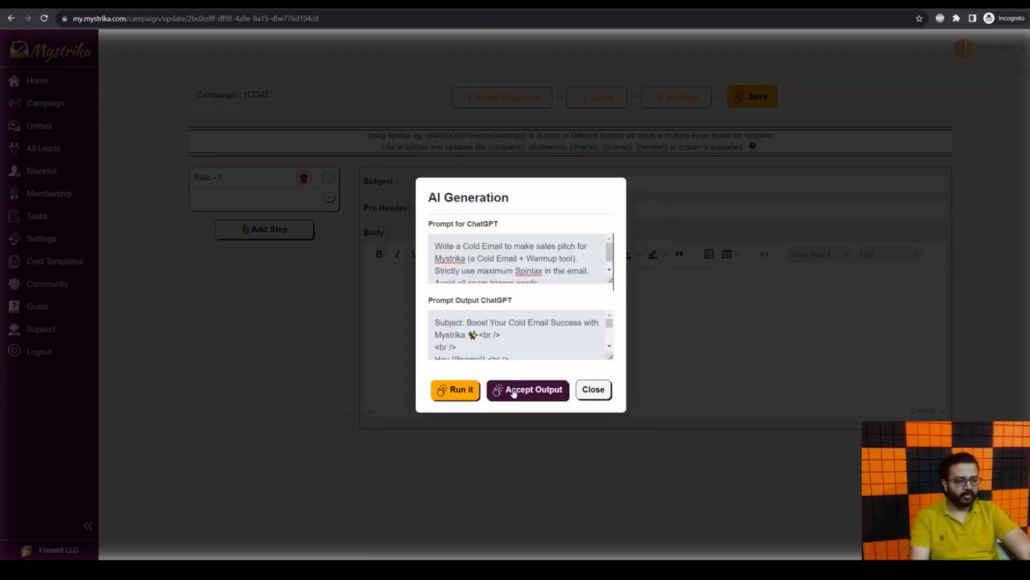
# Step: Review the generated 359-word Mystrika pitch and accept it into the body
pyautogui.scroll(-3, 602, 350)
pyautogui.moveTo(611, 357); pyautogui.dragTo(612, 531)
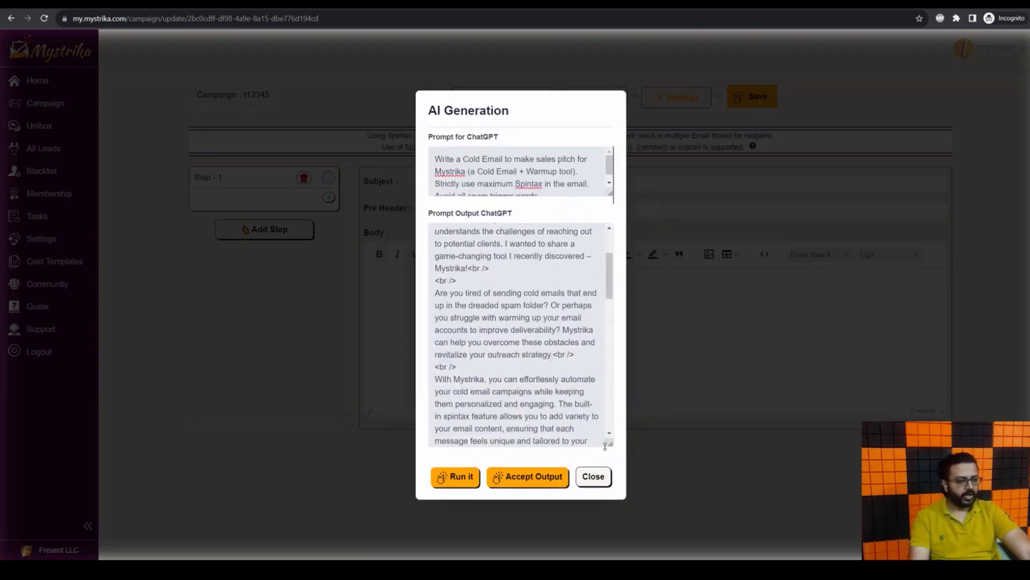
pyautogui.scroll(-3, 499, 326)
pyautogui.scroll(-10, 499, 326)
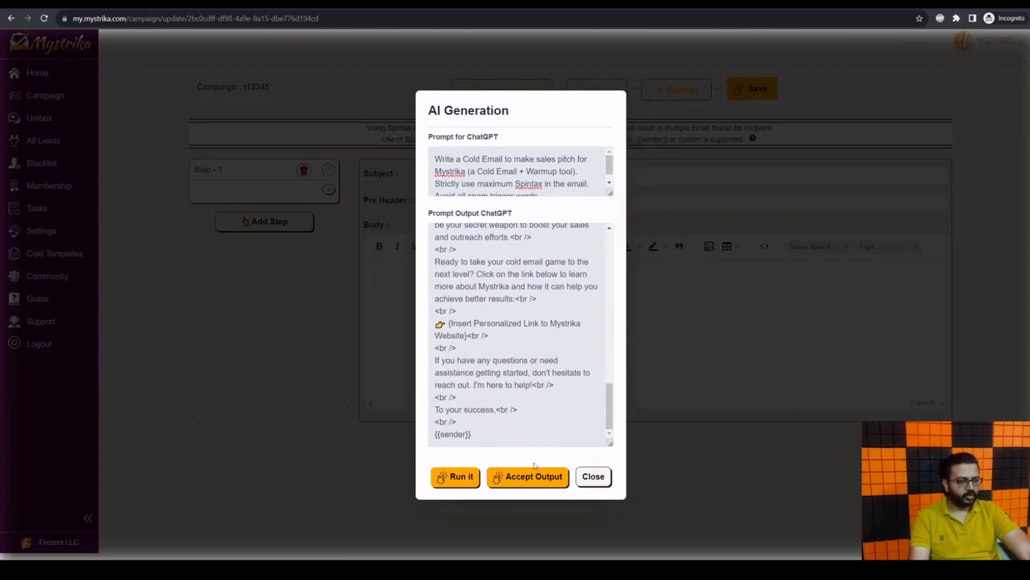
pyautogui.click(526, 477)
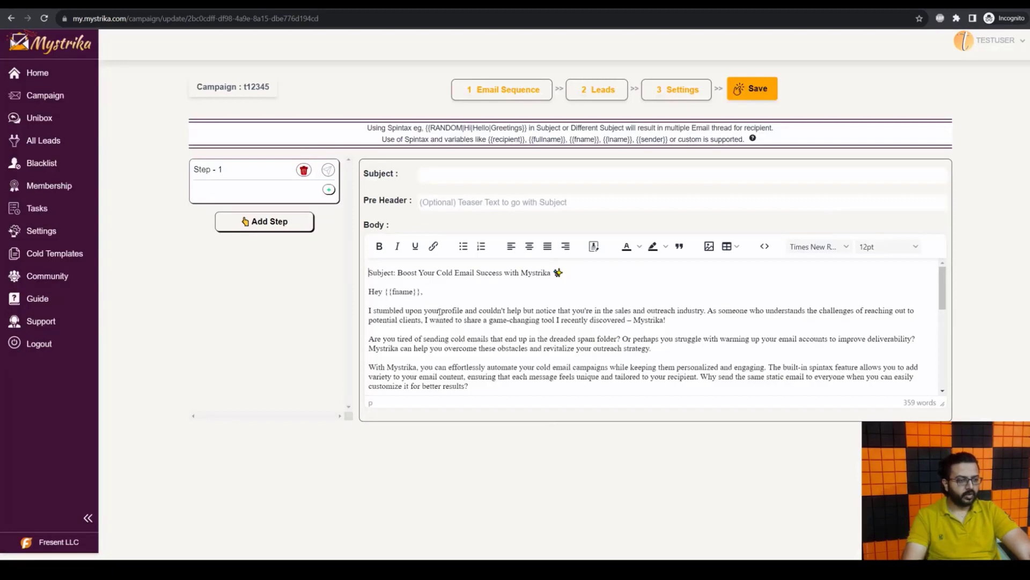
# Step: Delete the Subject line from the body and replace the body with a regenerated AI email
pyautogui.scroll(-10, 441, 312)
pyautogui.scroll(5, 444, 311)
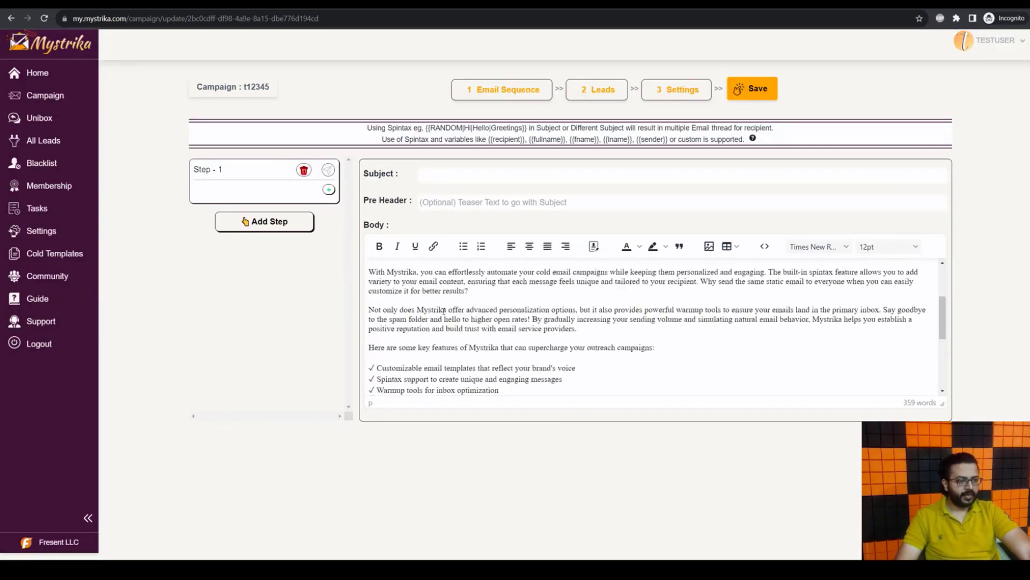
pyautogui.scroll(5, 441, 311)
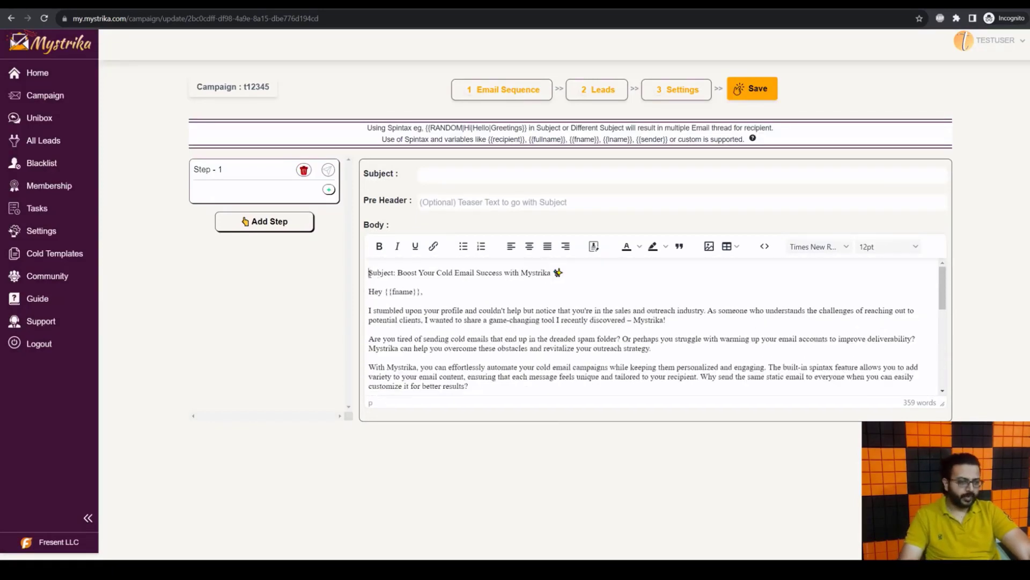
pyautogui.moveTo(369, 273); pyautogui.dragTo(369, 294)
pyautogui.press('BackSpace')
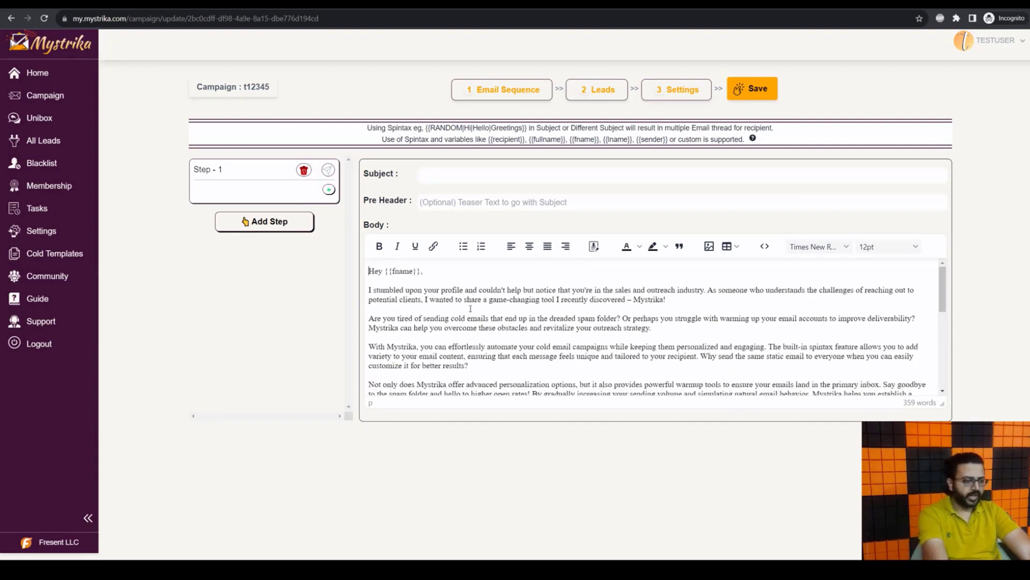
pyautogui.scroll(-10, 475, 311)
pyautogui.scroll(5, 474, 311)
pyautogui.scroll(3, 475, 311)
pyautogui.click(594, 246)
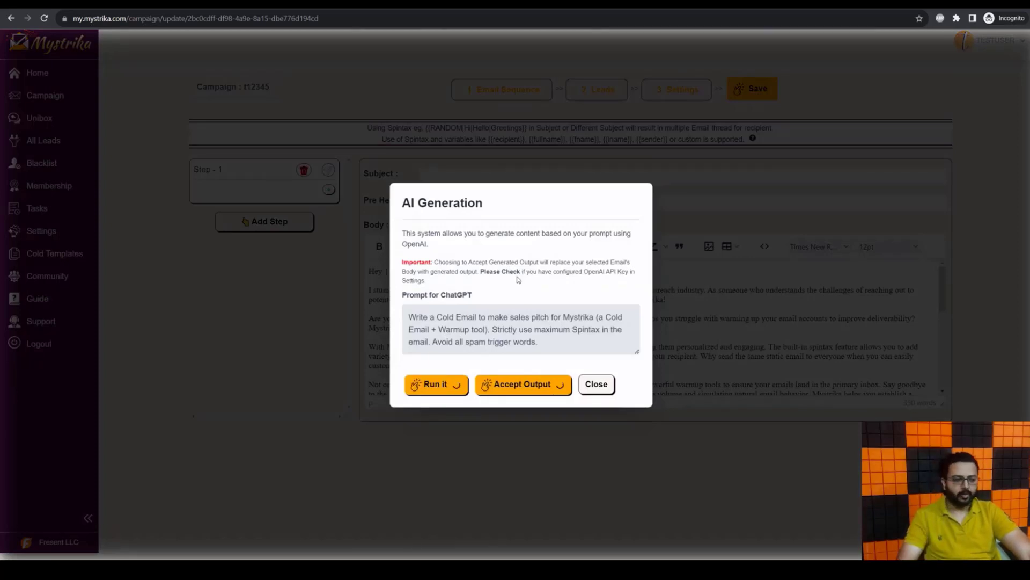
pyautogui.click(518, 389)
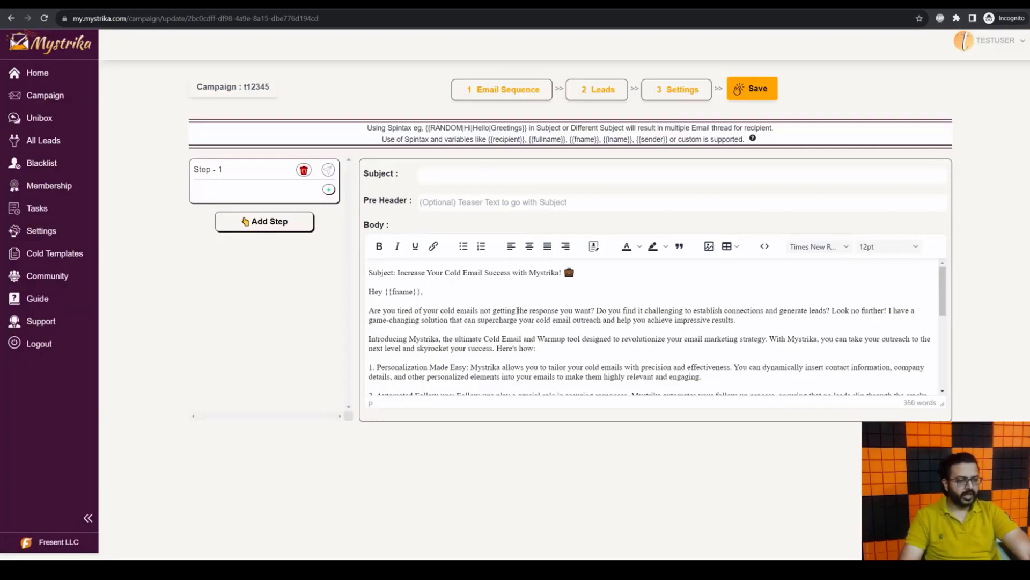
# Step: Move 'Increase Your Cold Email Success with Mystrika!' from the body into the Subject field
pyautogui.moveTo(575, 279); pyautogui.dragTo(364, 279)
pyautogui.hotkey('ctrl', 'x')
pyautogui.click(537, 183)
pyautogui.hotkey('ctrl', 'v')
pyautogui.press('BackSpace')
pyautogui.press('BackSpace')
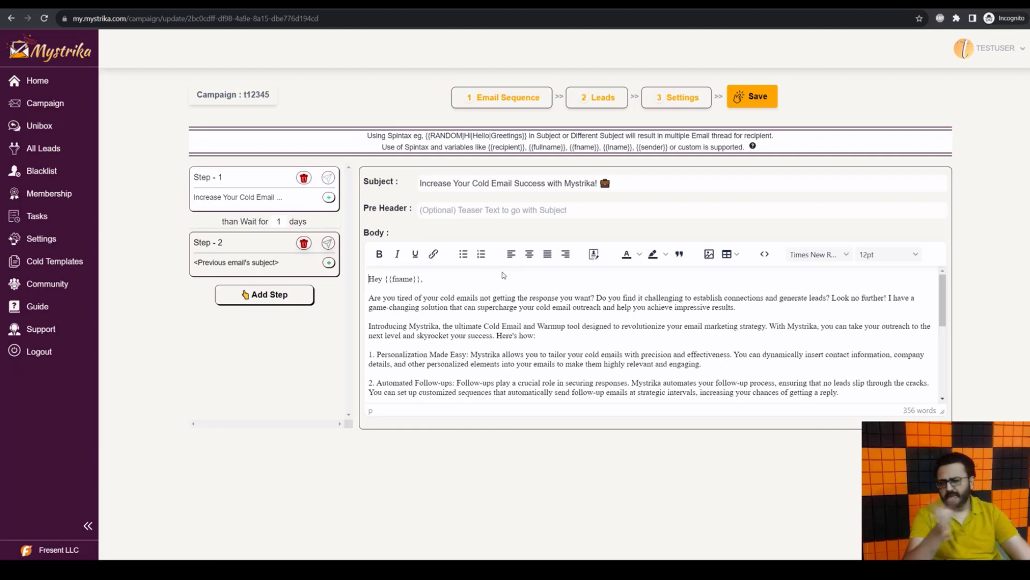
# Step: Add and remove a B variant on Step 1, view Step 2, then return to Step 1
pyautogui.click(328, 197)
pyautogui.click(328, 214)
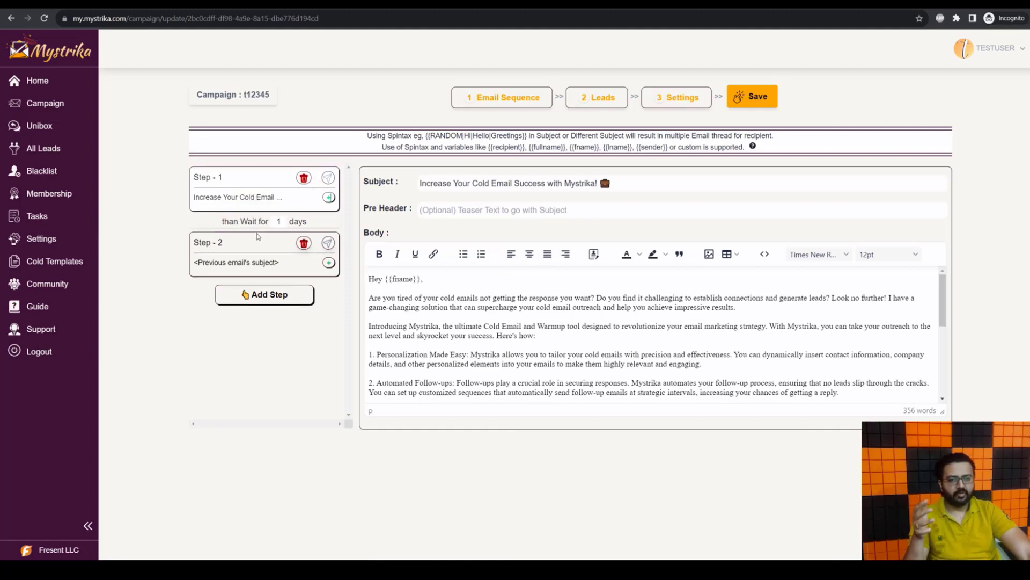
pyautogui.click(219, 256)
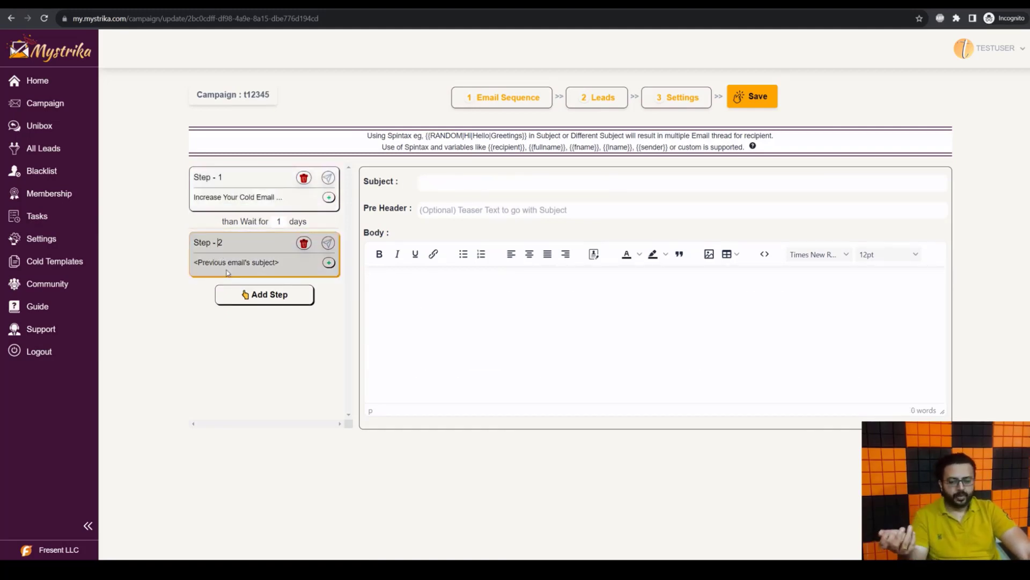
pyautogui.click(228, 196)
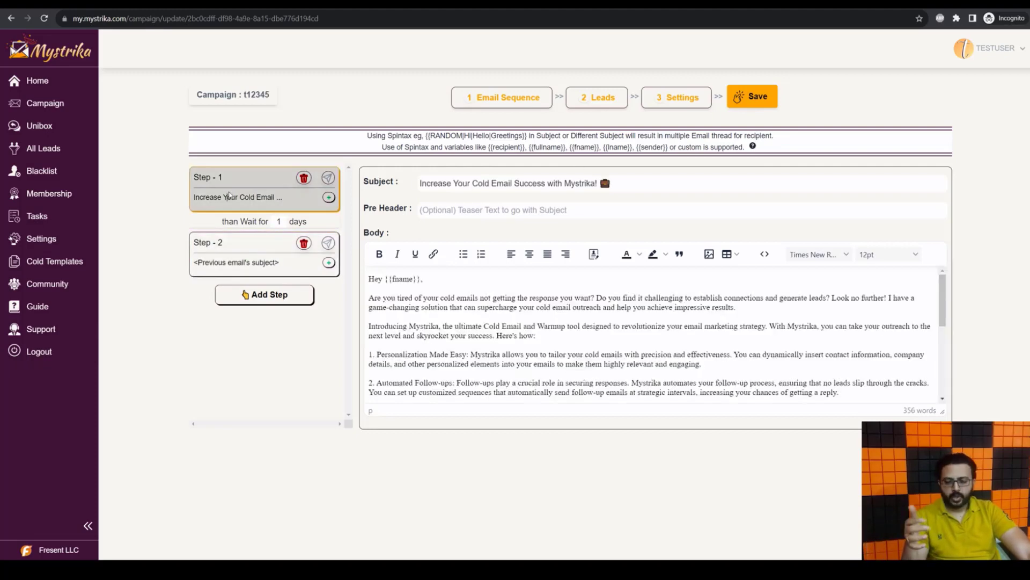
# Step: Open the campaign's Settings step and find the sending-email dropdown shows 'List is empty'
pyautogui.click(600, 108)
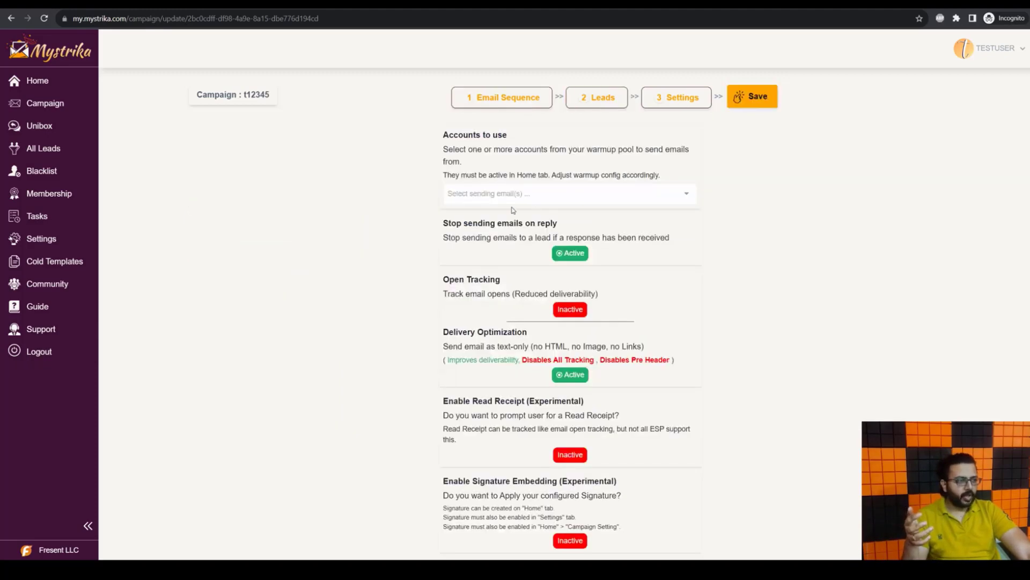
pyautogui.click(478, 192)
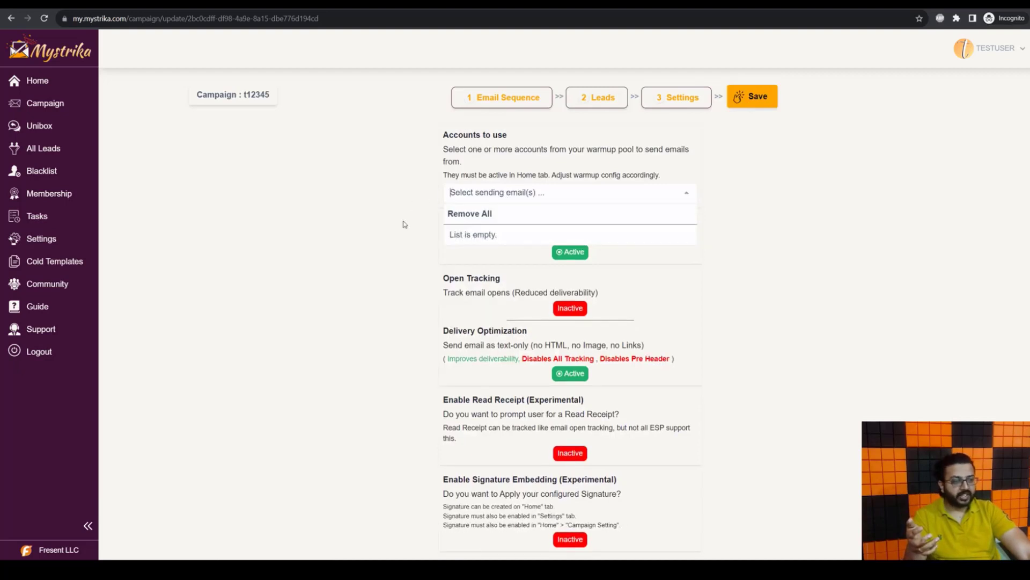
pyautogui.click(378, 239)
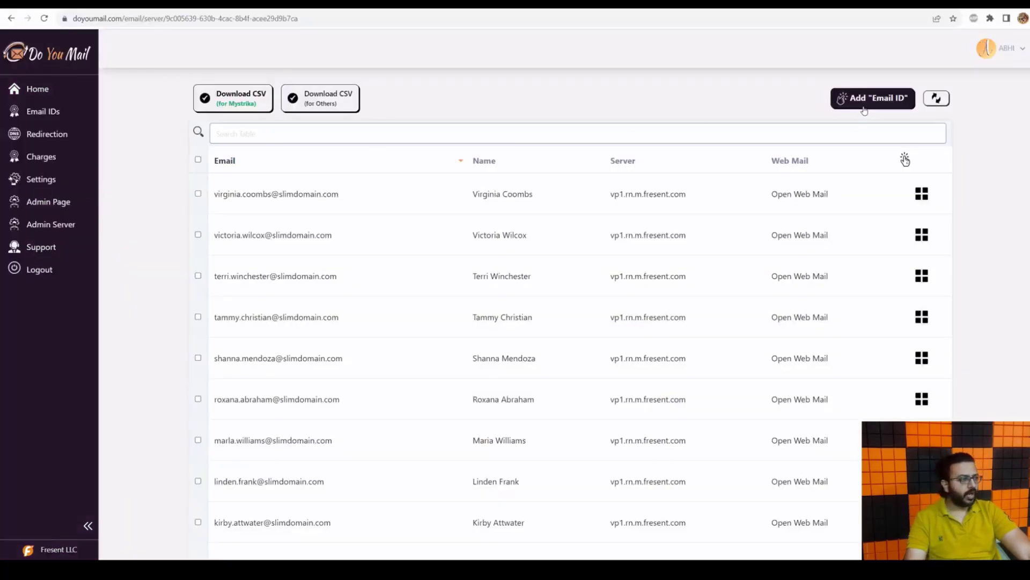
# Step: Start a new email account on server vp1.rn.m.fresent.com with the saved email ID and password
pyautogui.click(870, 98)
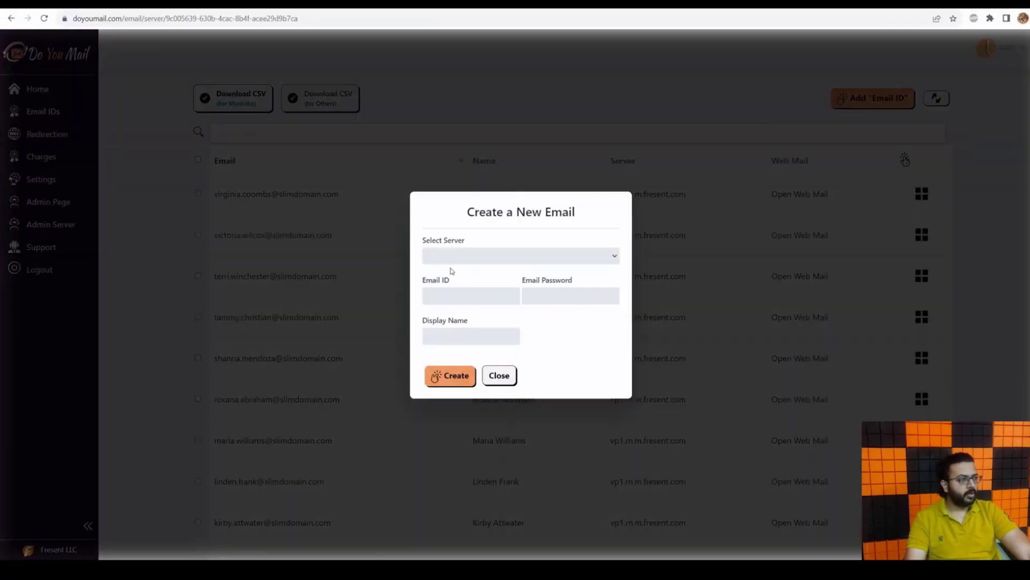
pyautogui.click(475, 256)
pyautogui.click(467, 282)
pyautogui.click(441, 291)
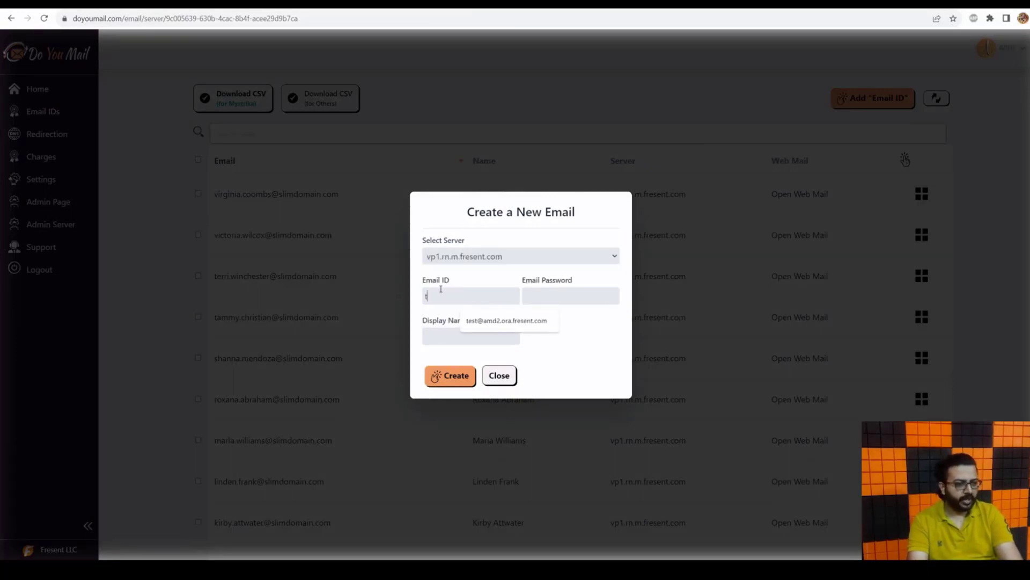
pyautogui.write('testuser@')
pyautogui.press('Down')
pyautogui.press('Return')
# Step: Enter the display name, copy the email ID, and create the account
pyautogui.click(455, 338)
pyautogui.write('Abhi')
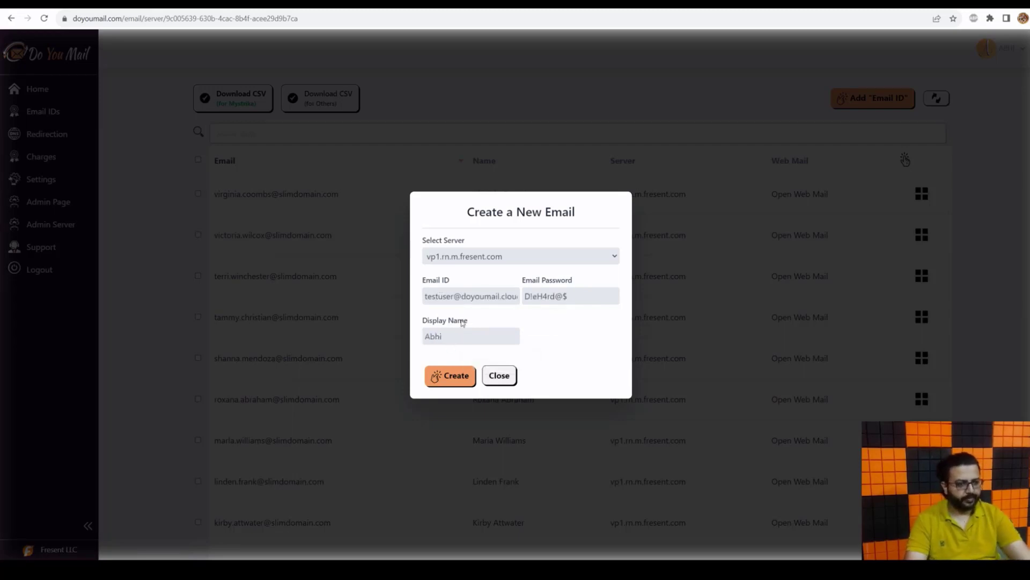
pyautogui.tripleClick(475, 296)
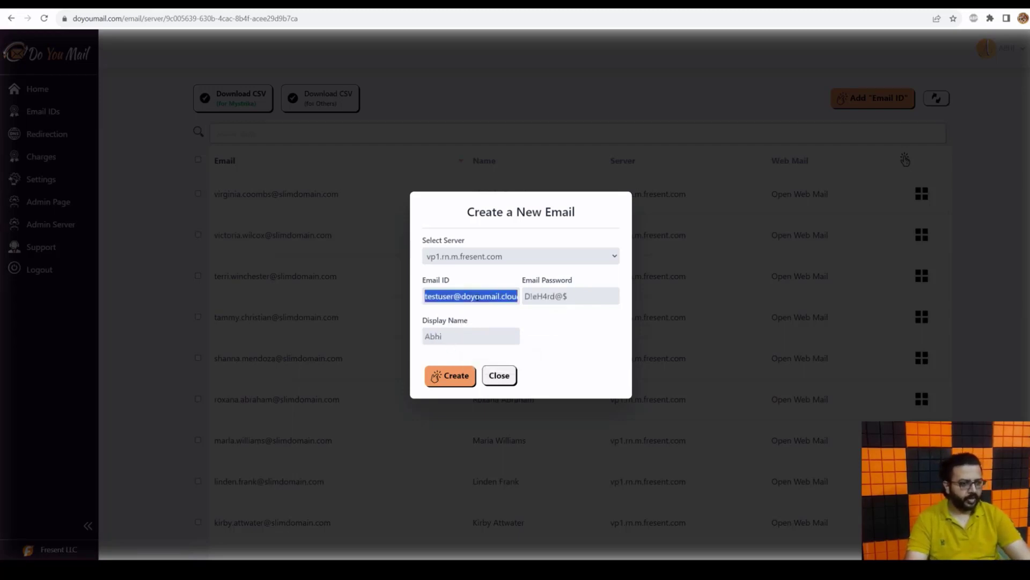
pyautogui.click(444, 375)
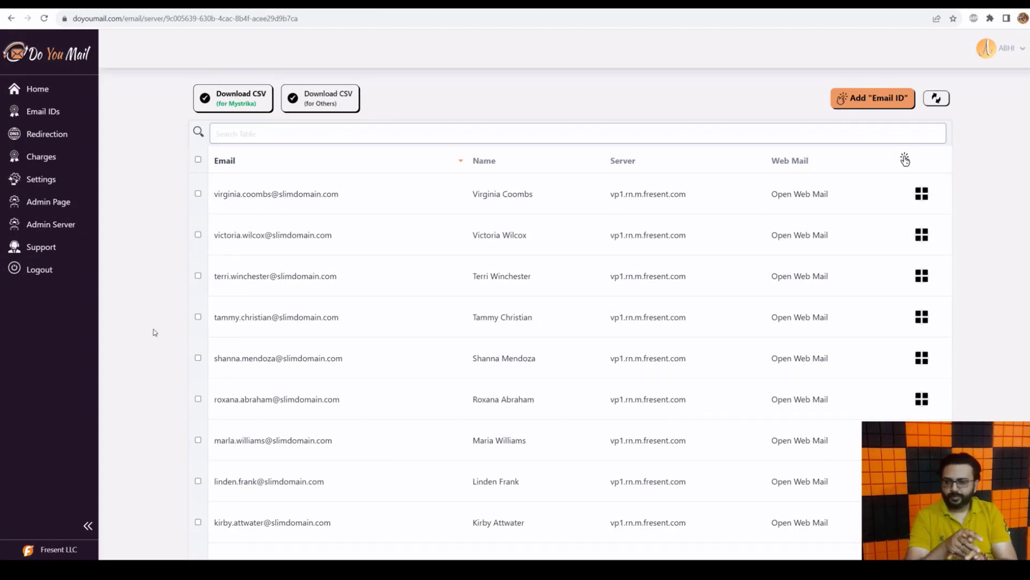
# Step: Begin adding a sending email ID from Home and accept the warmup requirements
pyautogui.scroll(-3, 129, 336)
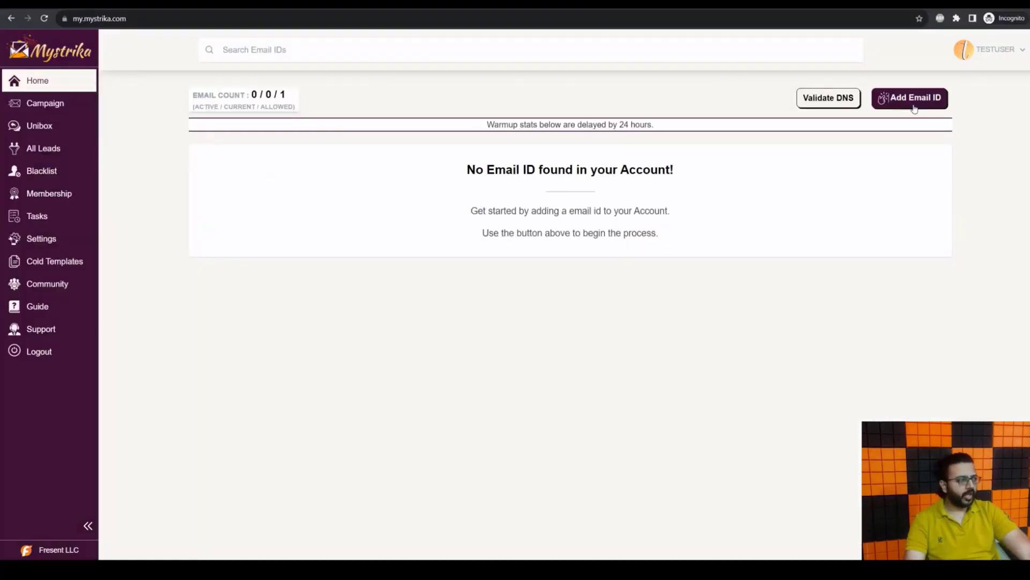
pyautogui.click(915, 107)
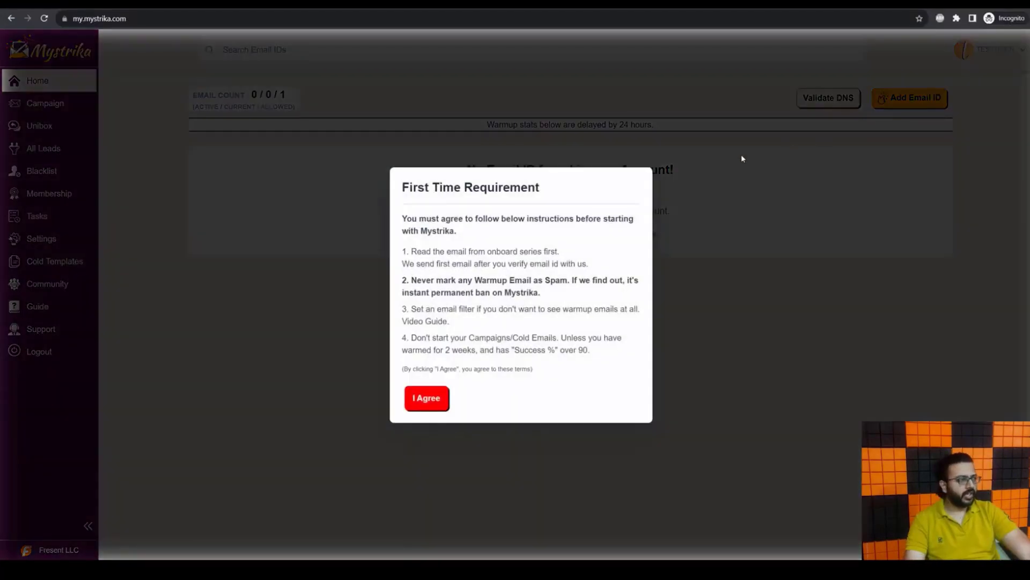
pyautogui.click(428, 398)
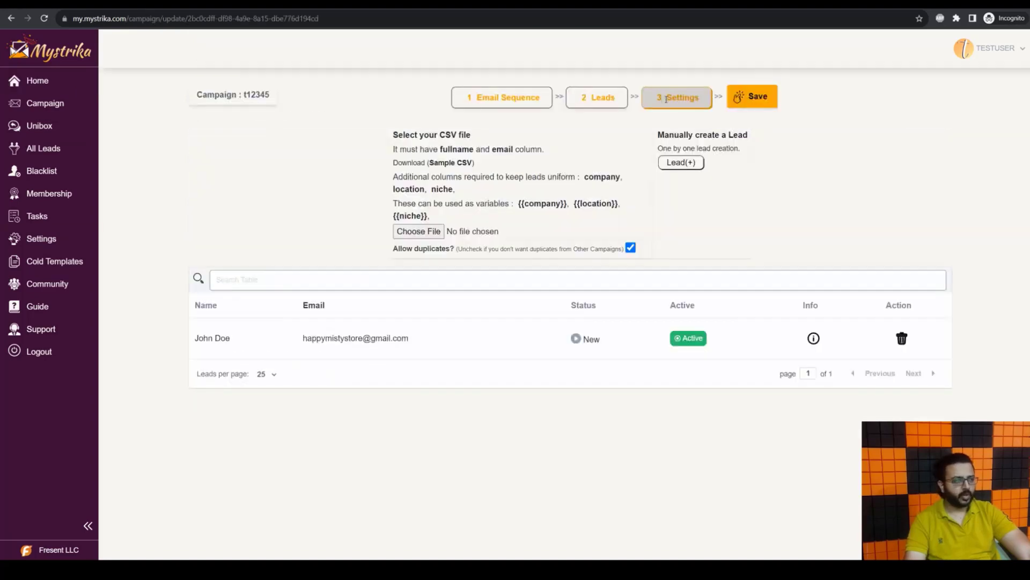
# Step: Set the new doyoumail account as t12345's sender, save, and return to the campaign list
pyautogui.click(677, 97)
pyautogui.click(492, 193)
pyautogui.click(470, 234)
pyautogui.click(743, 172)
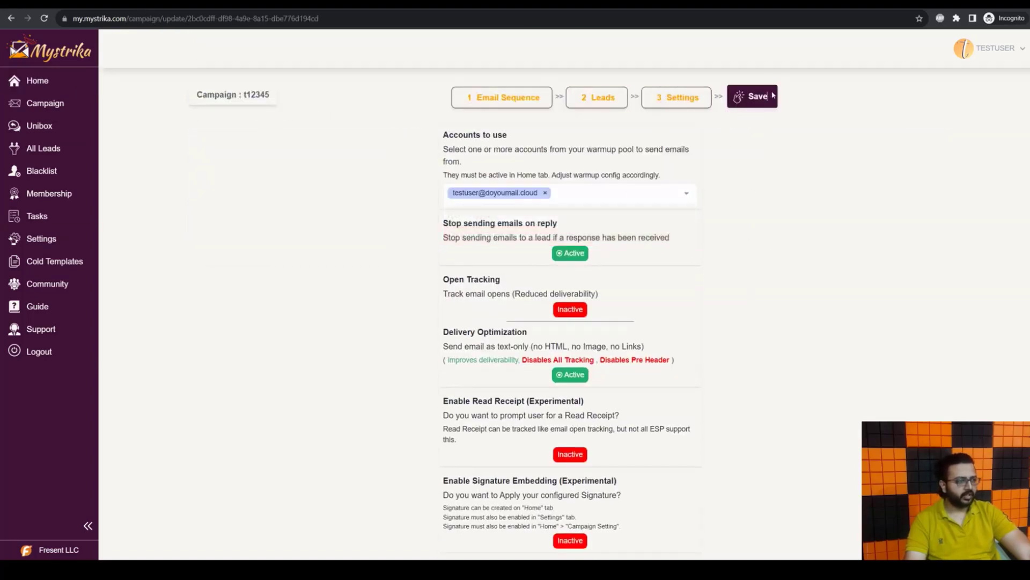
pyautogui.click(60, 107)
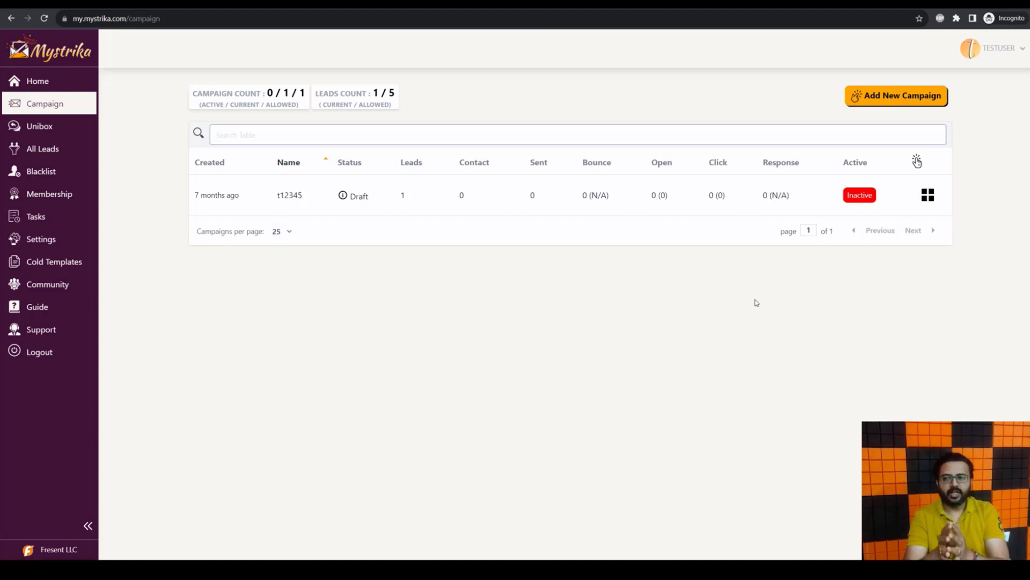
# Step: Open t12345's Prompt System and review the lead's company, location and niche attribute names
pyautogui.click(928, 195)
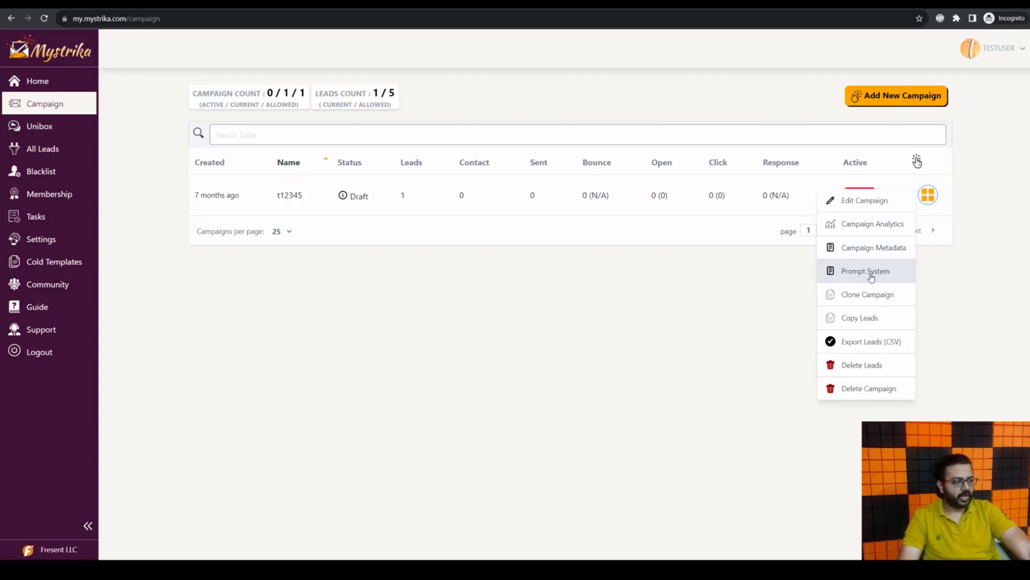
pyautogui.click(871, 276)
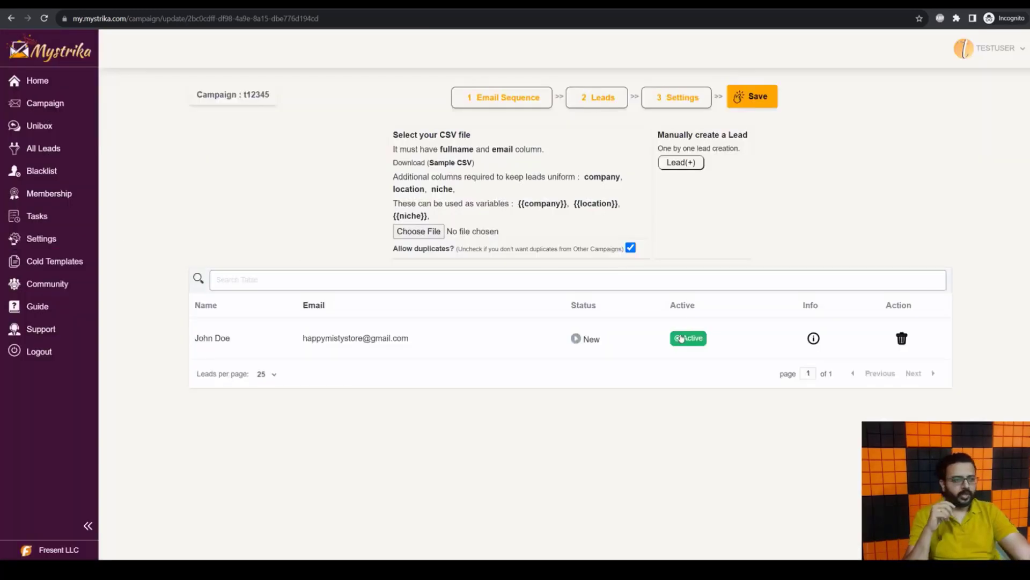
pyautogui.click(814, 338)
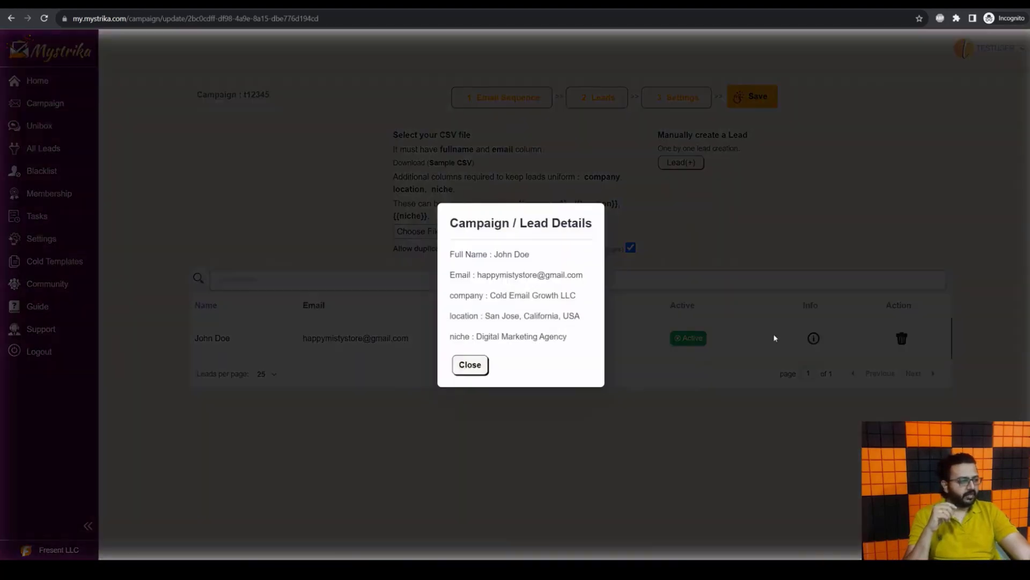
pyautogui.doubleClick(465, 297)
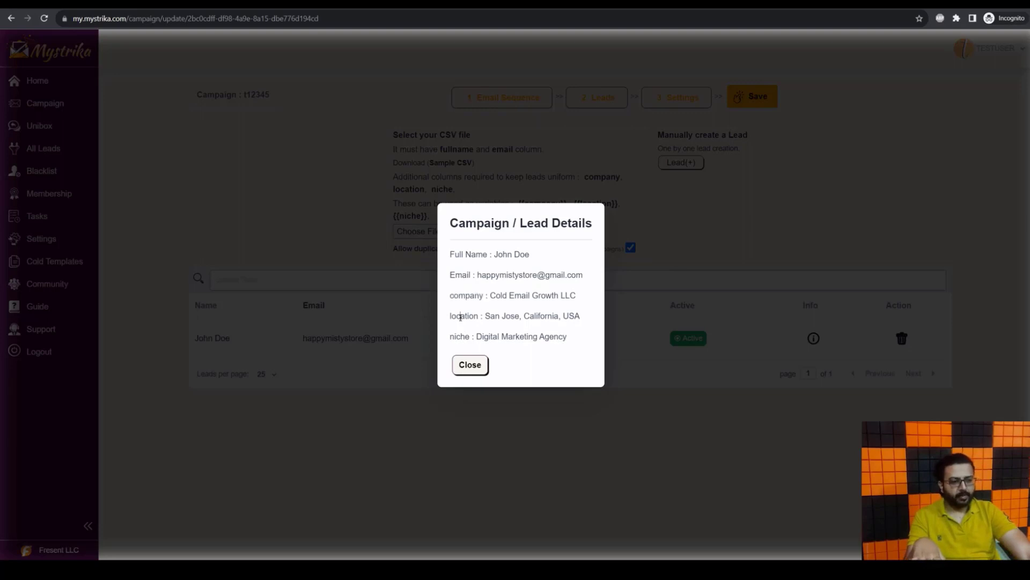
pyautogui.doubleClick(460, 316)
pyautogui.doubleClick(460, 336)
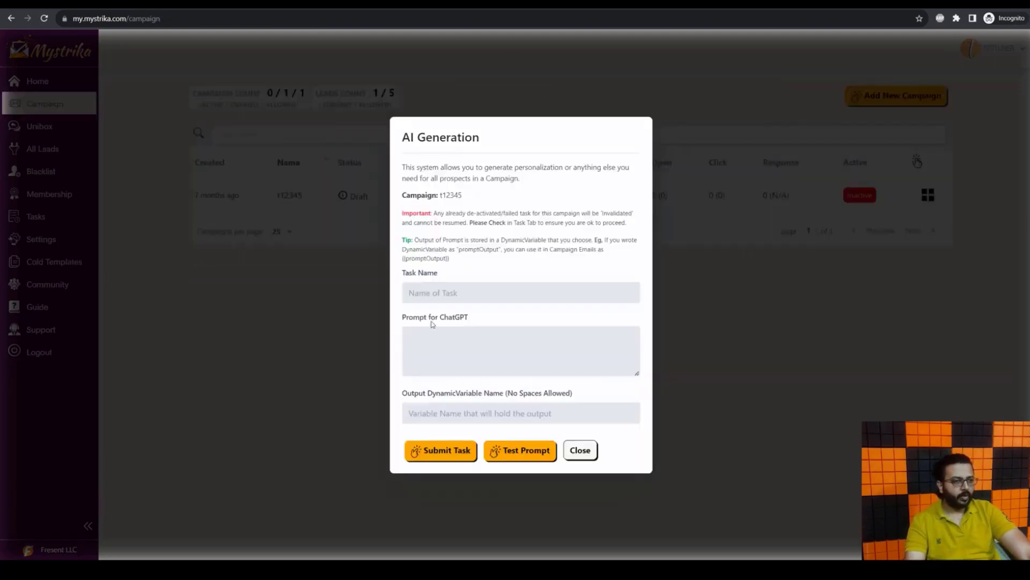
# Step: Create AI task 'Test Task 1' with the pasted prompt, test it, and name the output 'prompt-output'
pyautogui.click(442, 285)
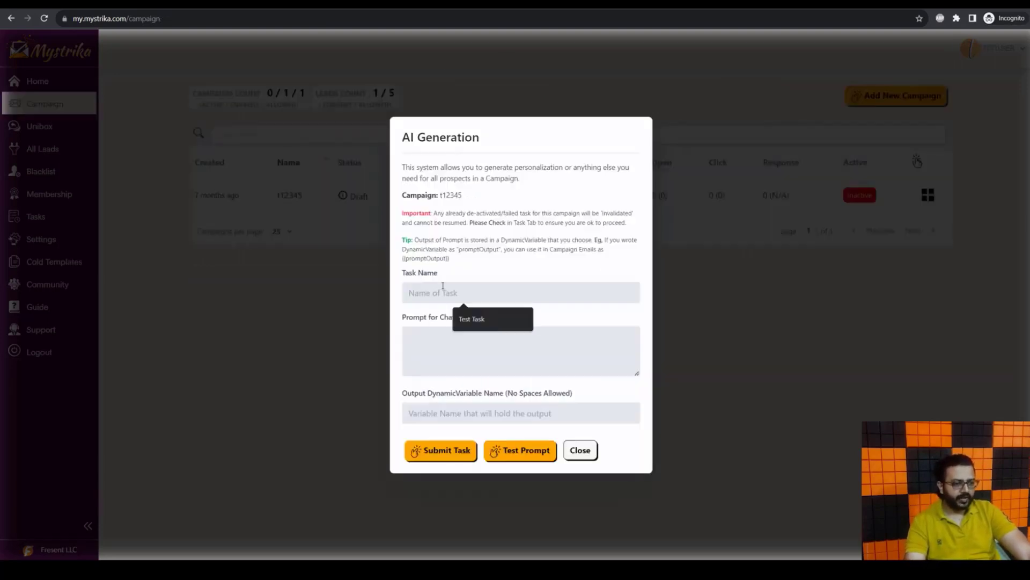
pyautogui.click(489, 319)
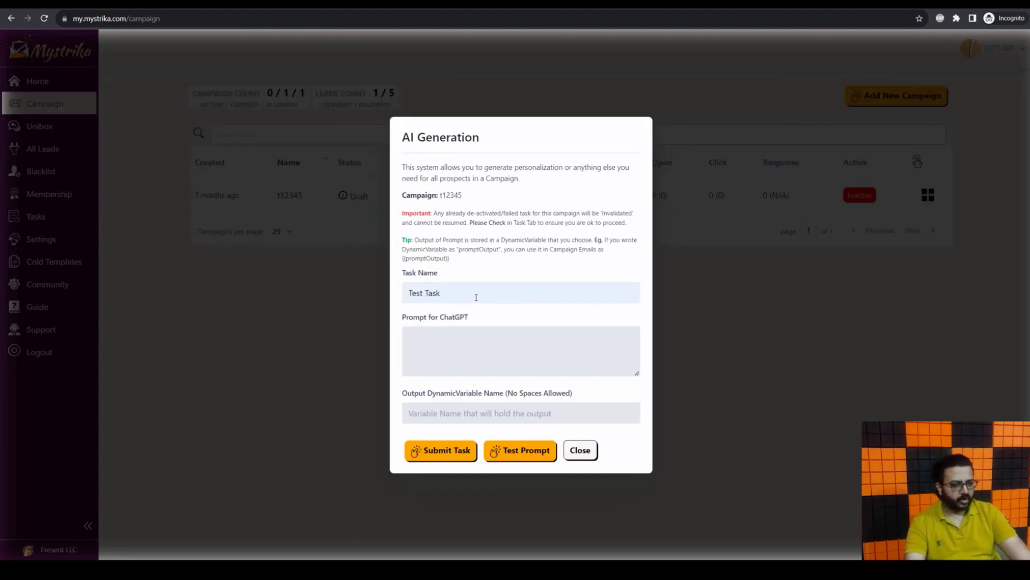
pyautogui.write('1')
pyautogui.click(493, 345)
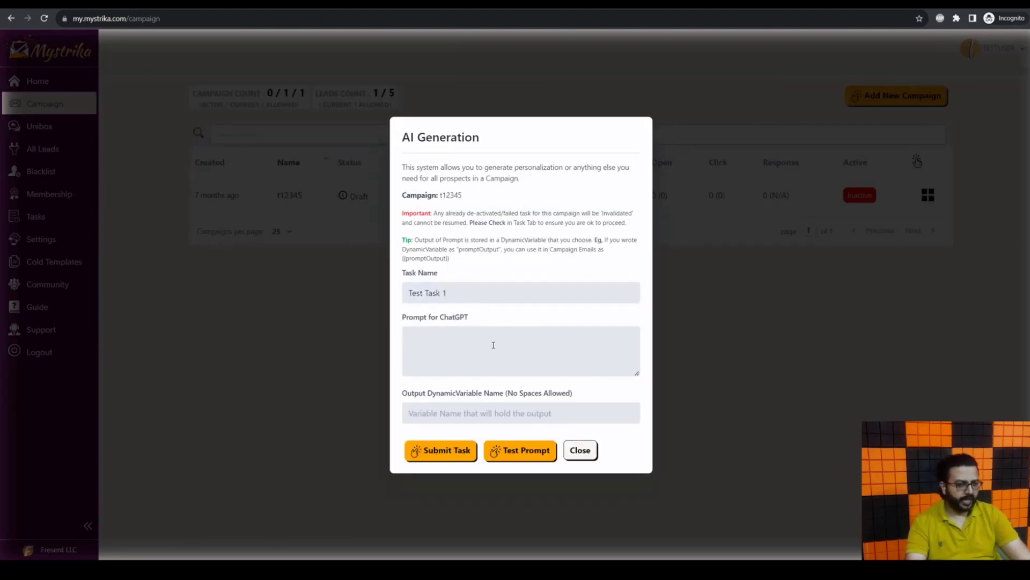
pyautogui.write('Write a personalized line (without any salutations) based on attributes Company: {{company}}, Location: {{location}}, Niche: {{niche}}')
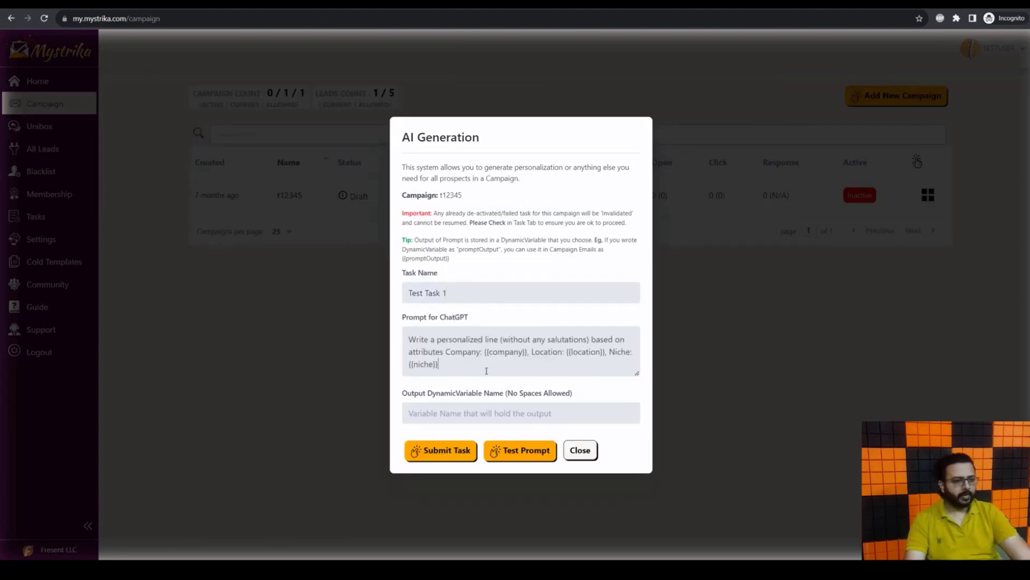
pyautogui.hotkey('ctrl', 'a')
pyautogui.click(524, 451)
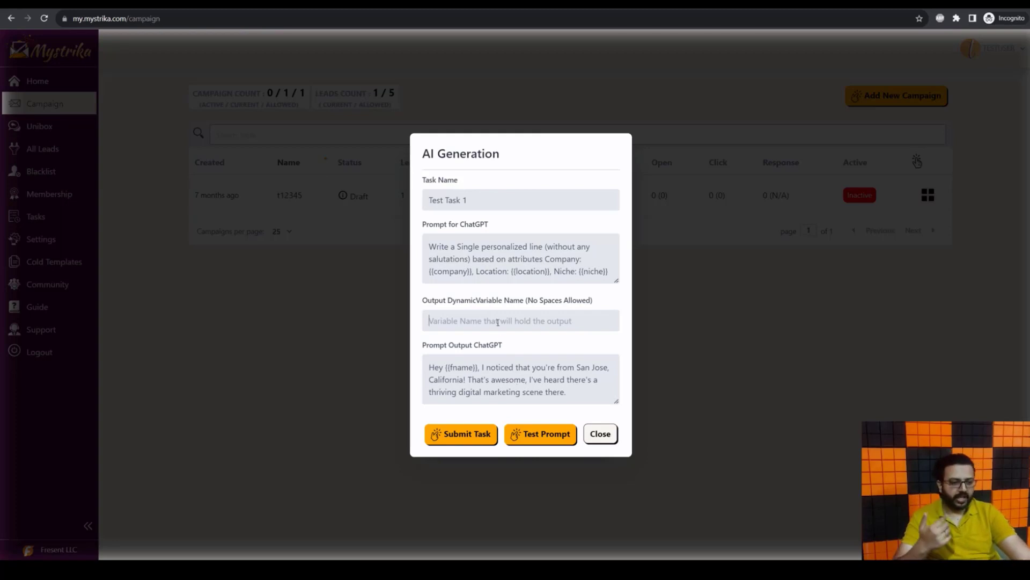
pyautogui.write('prompt-output')
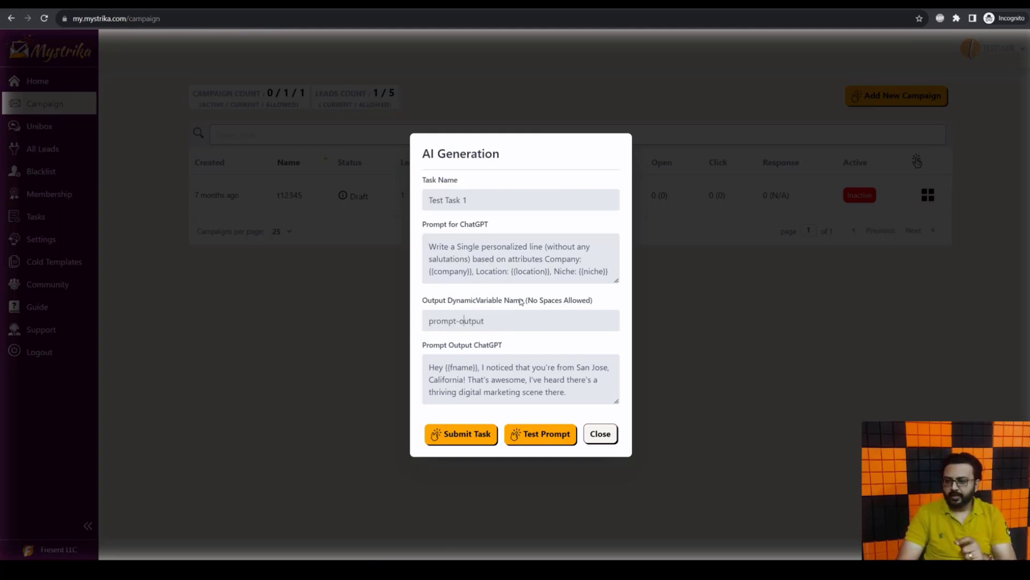
# Step: Submit the AI generation task Test Task 1
pyautogui.click(453, 436)
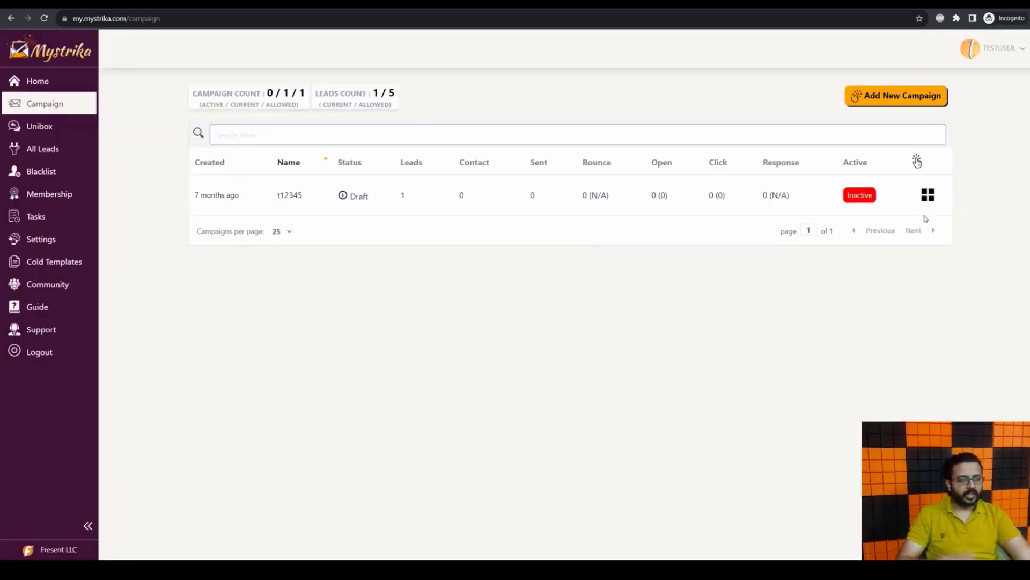
pyautogui.click(928, 195)
pyautogui.click(608, 328)
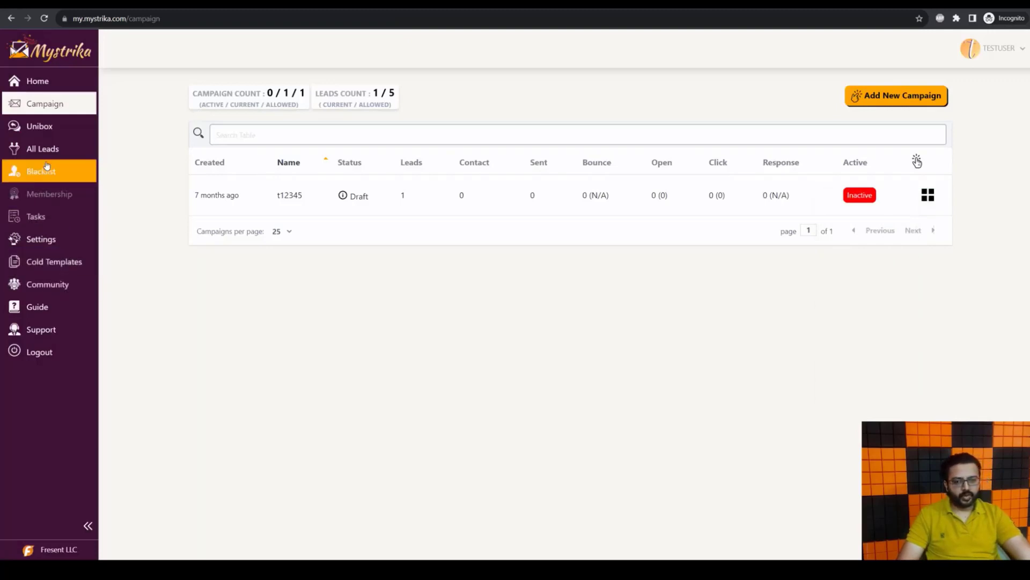
# Step: From the Tasks page, open campaign t12345 linked to Test Task 1
pyautogui.rightClick(55, 229)
pyautogui.press('Escape')
pyautogui.click(54, 220)
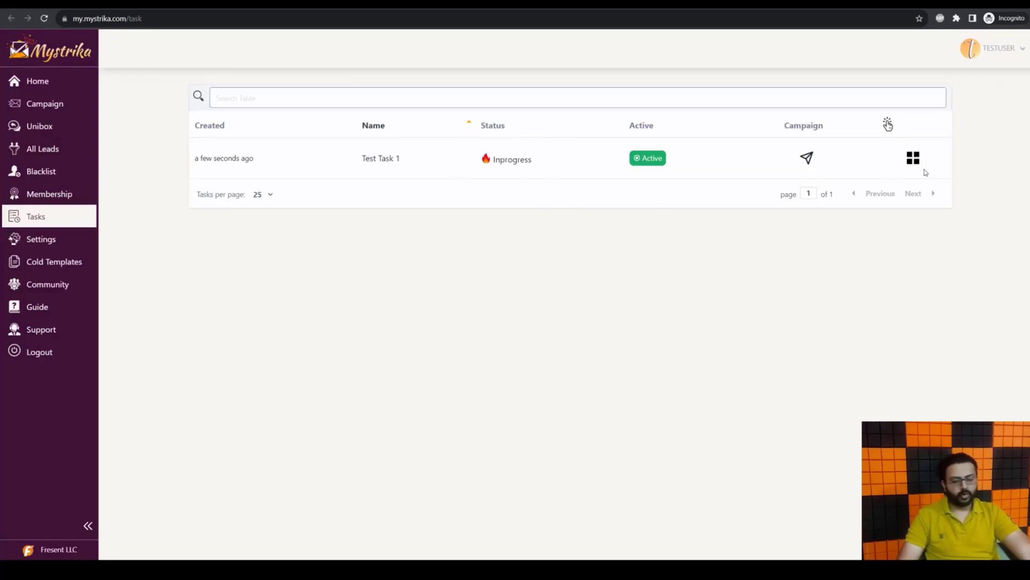
pyautogui.click(808, 157)
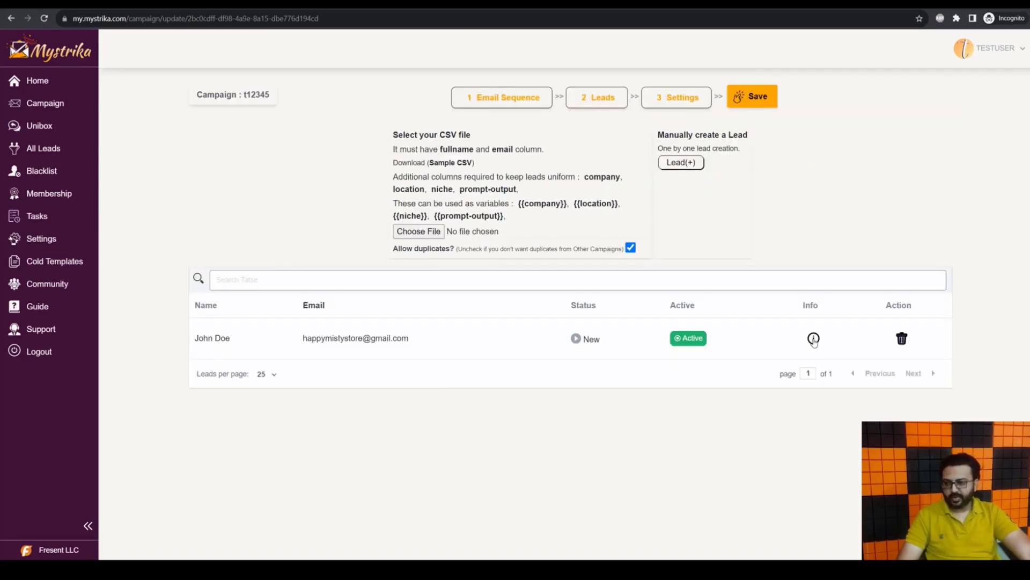
# Step: View a lead's details and read its generated prompt-output line about Cold Email Growth LLC
pyautogui.click(814, 339)
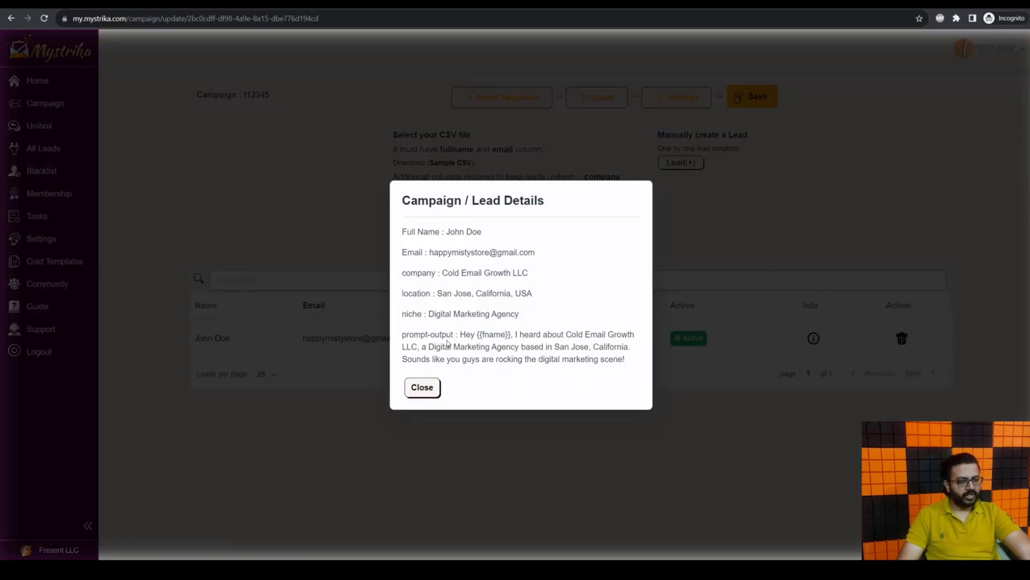
pyautogui.moveTo(455, 335); pyautogui.dragTo(402, 339)
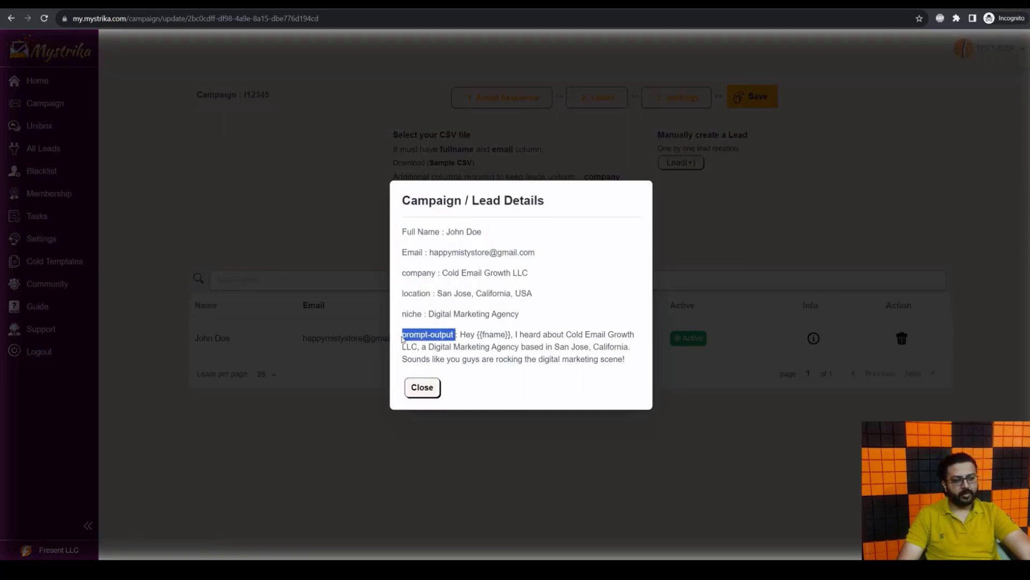
pyautogui.click(497, 357)
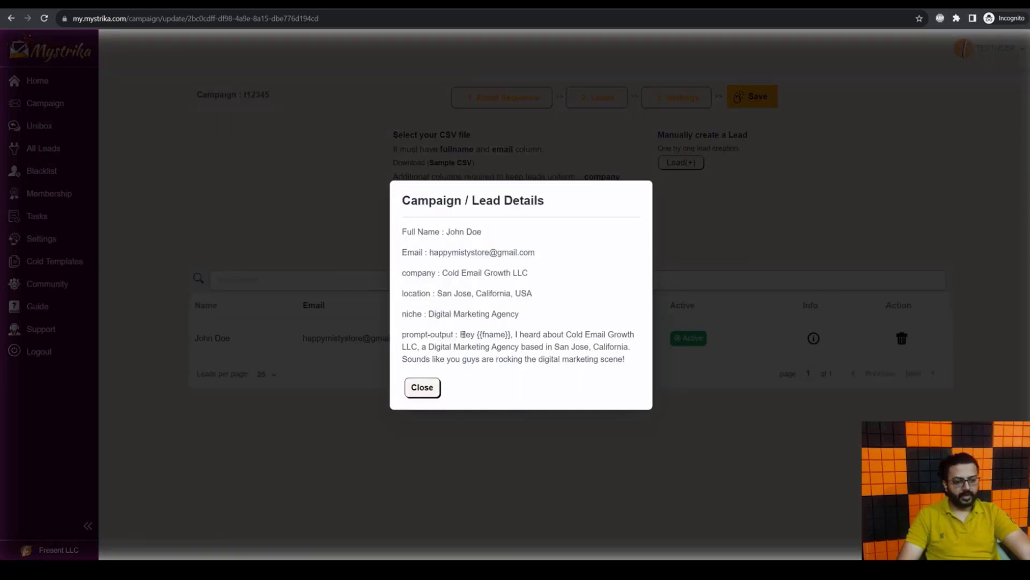
pyautogui.moveTo(460, 334); pyautogui.dragTo(629, 364)
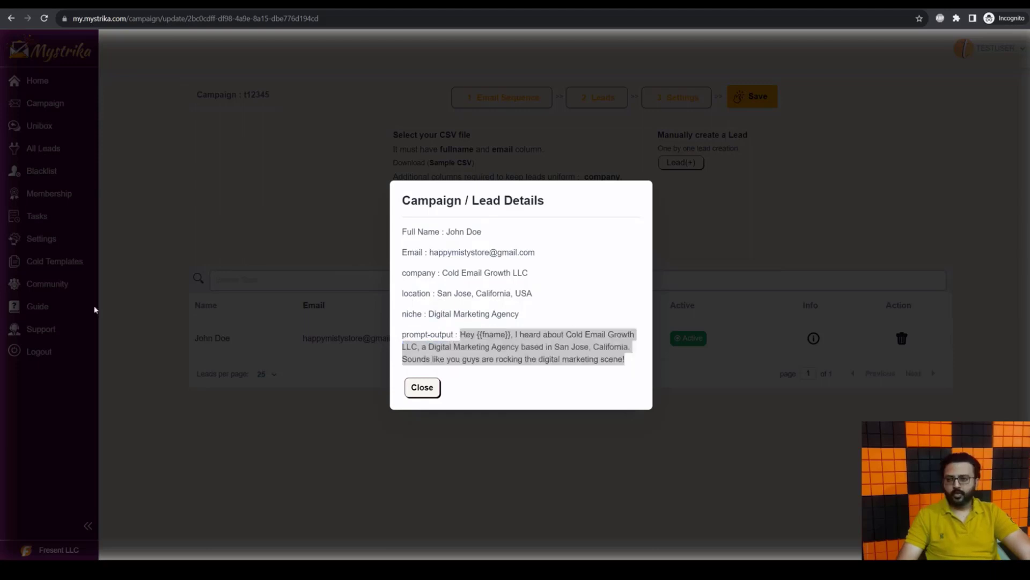
pyautogui.click(456, 334)
pyautogui.moveTo(456, 334); pyautogui.dragTo(402, 337)
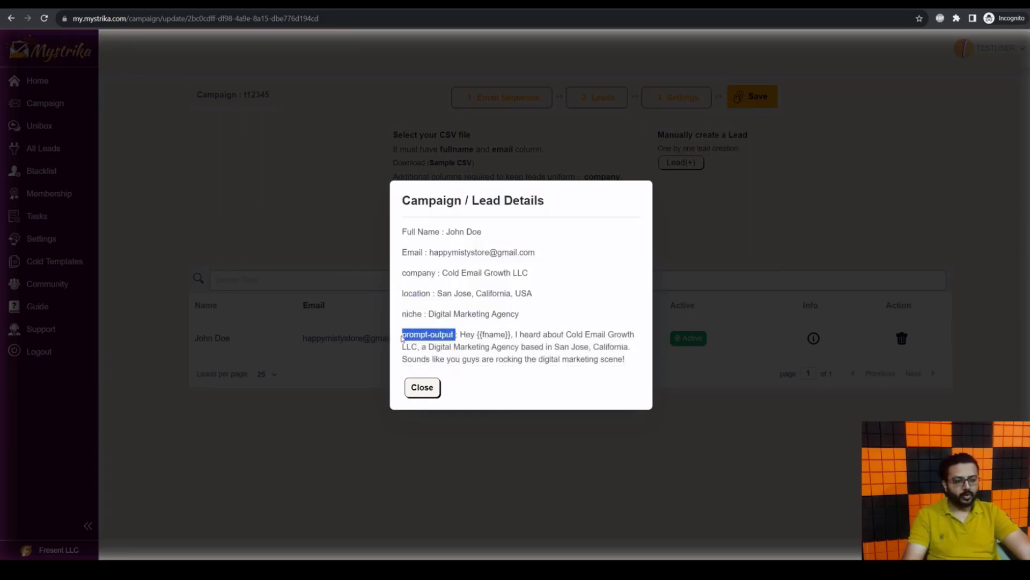
# Step: Replace the email body's 'Hey {{fname}},' greeting with {{prompt-output}}
pyautogui.click(432, 392)
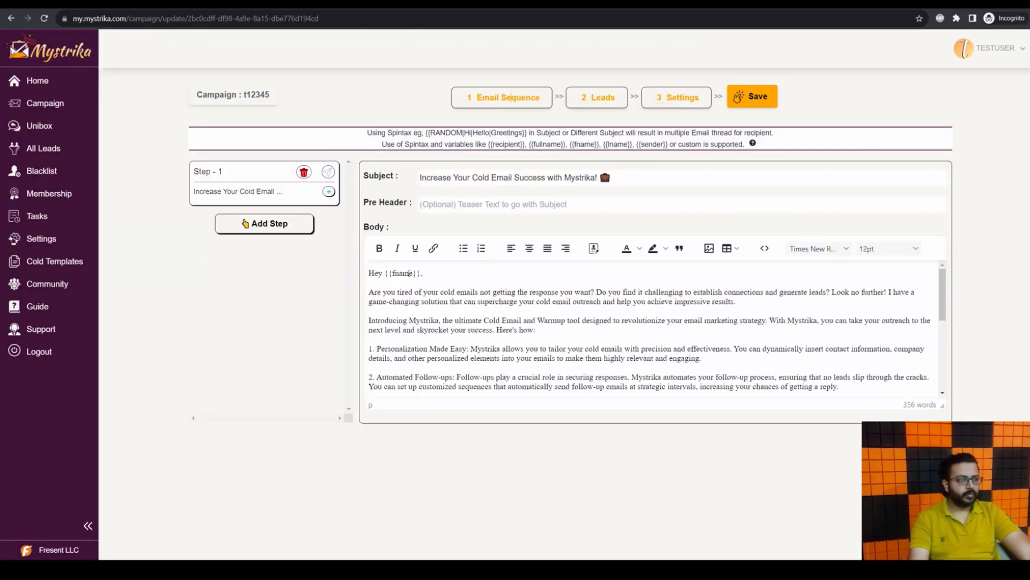
pyautogui.moveTo(425, 274); pyautogui.dragTo(355, 273)
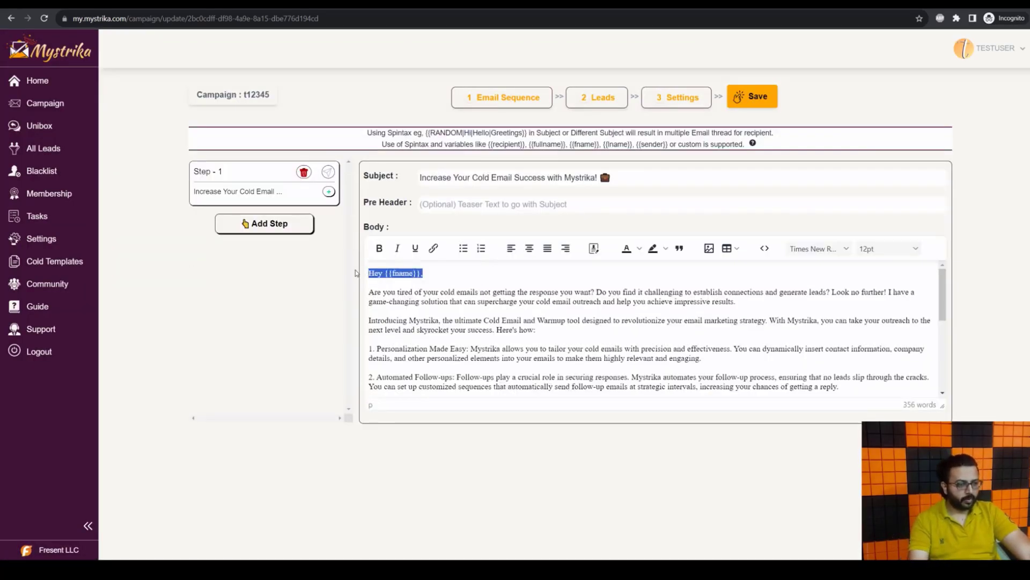
pyautogui.write('{{')
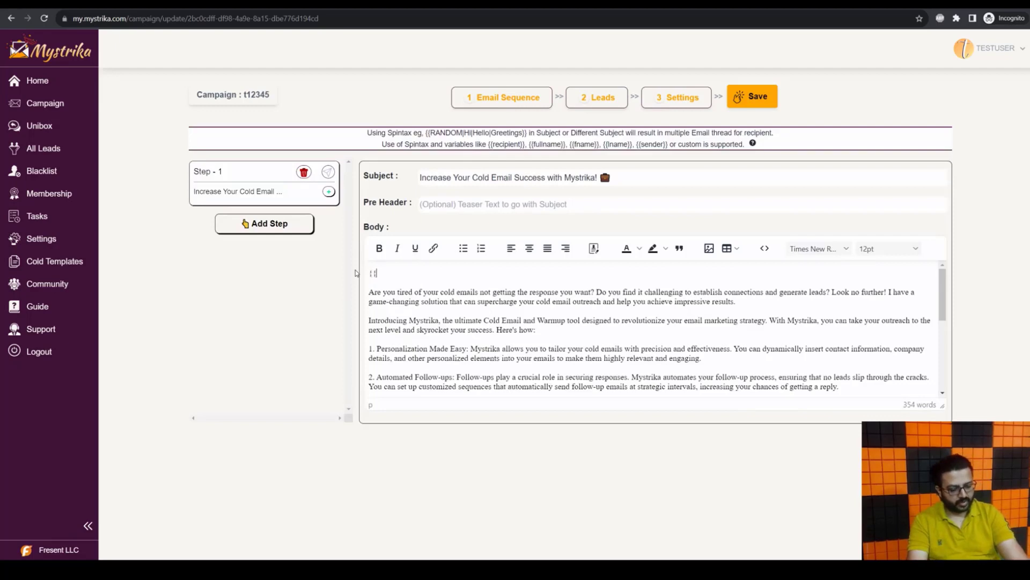
pyautogui.write('prompt-output}}')
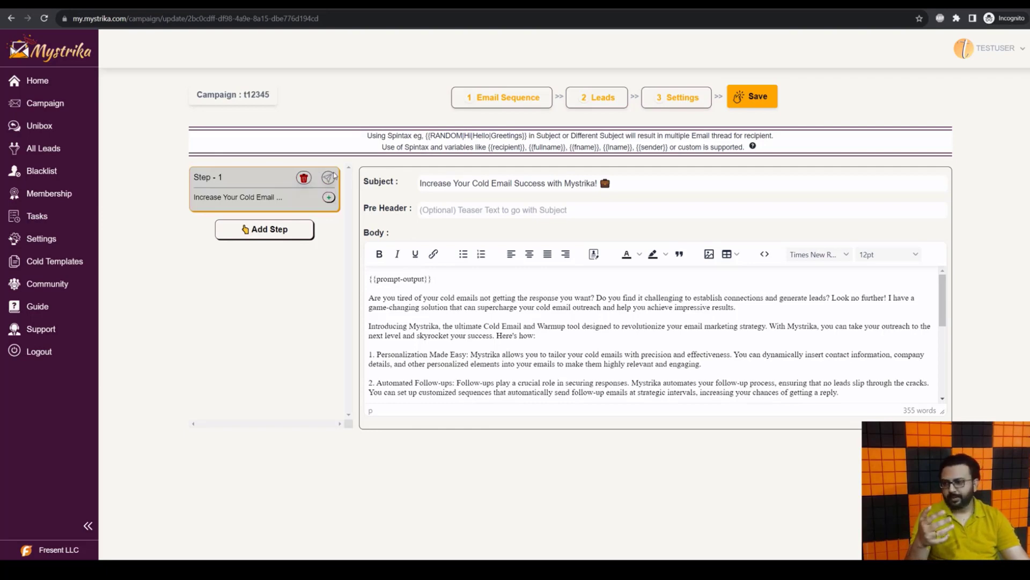
# Step: Save campaign t12345 and send Step 1 as a test email to the suggested recipient address
pyautogui.click(763, 96)
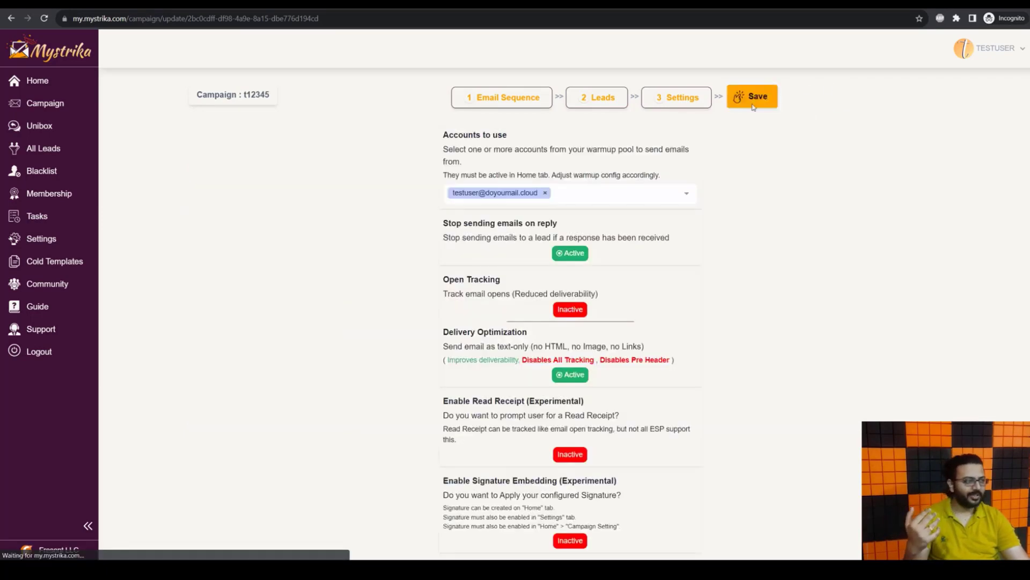
pyautogui.click(495, 95)
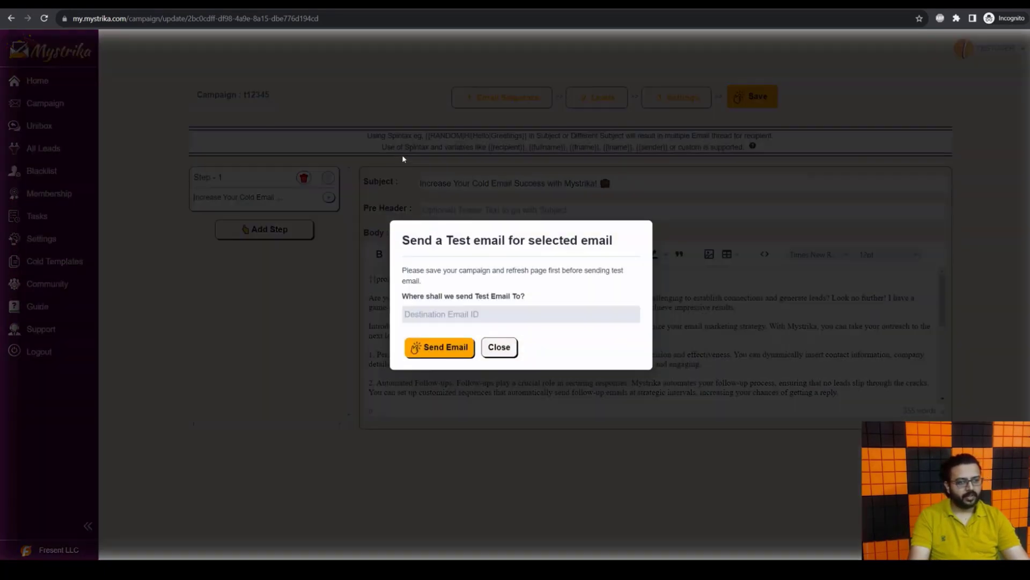
pyautogui.click(441, 314)
pyautogui.press('Down')
pyautogui.press('Return')
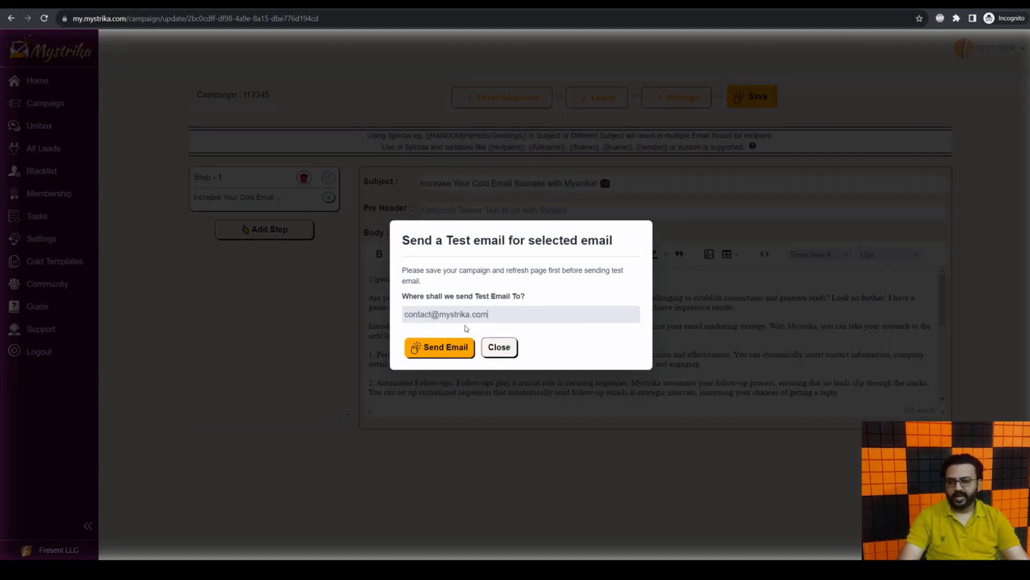
pyautogui.click(440, 347)
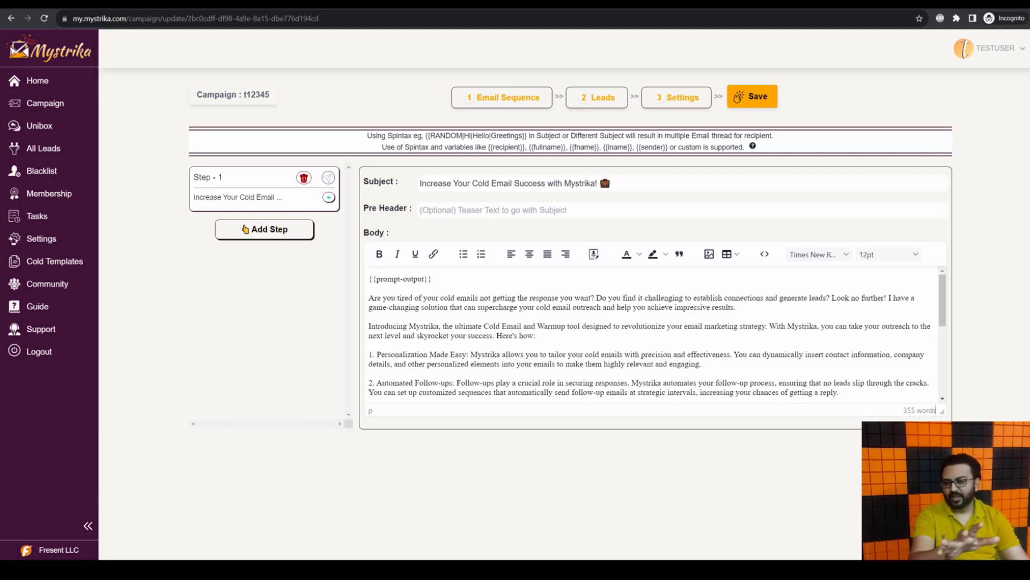
# Step: In Gmail, highlight the test email's personalized opening line about Cold Email Growth LLC
pyautogui.hotkey('alt', 'Tab')
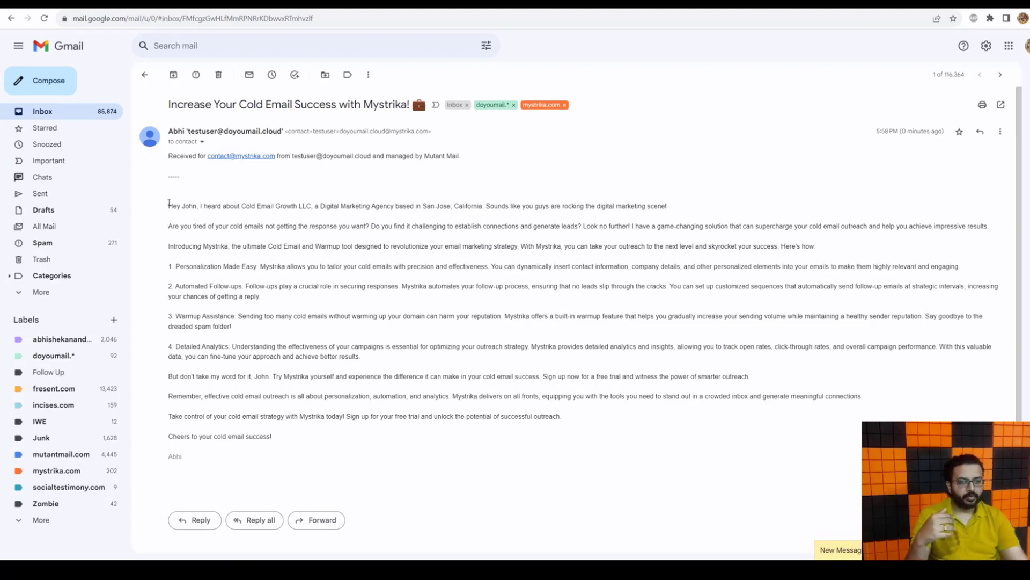
pyautogui.moveTo(168, 195); pyautogui.dragTo(301, 450)
pyautogui.click(301, 450)
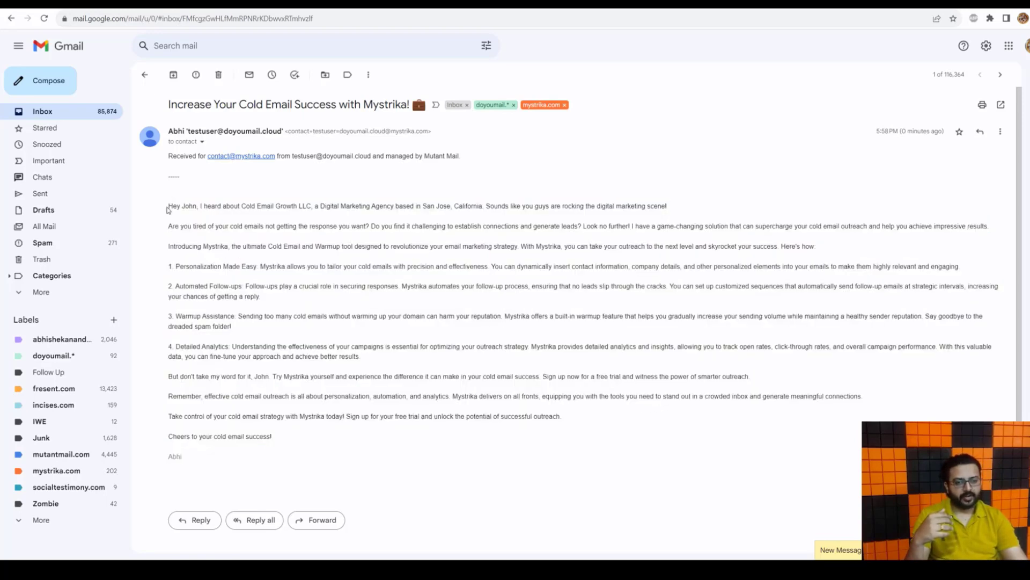
pyautogui.moveTo(169, 207); pyautogui.dragTo(331, 206)
pyautogui.click(331, 206)
pyautogui.tripleClick(682, 207)
pyautogui.click(686, 209)
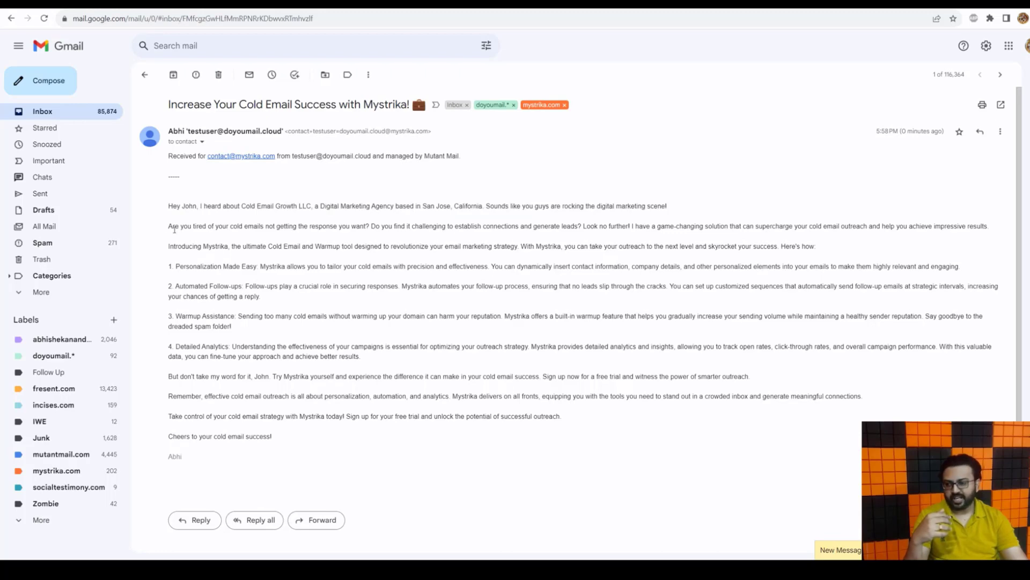
pyautogui.moveTo(169, 215); pyautogui.dragTo(349, 441)
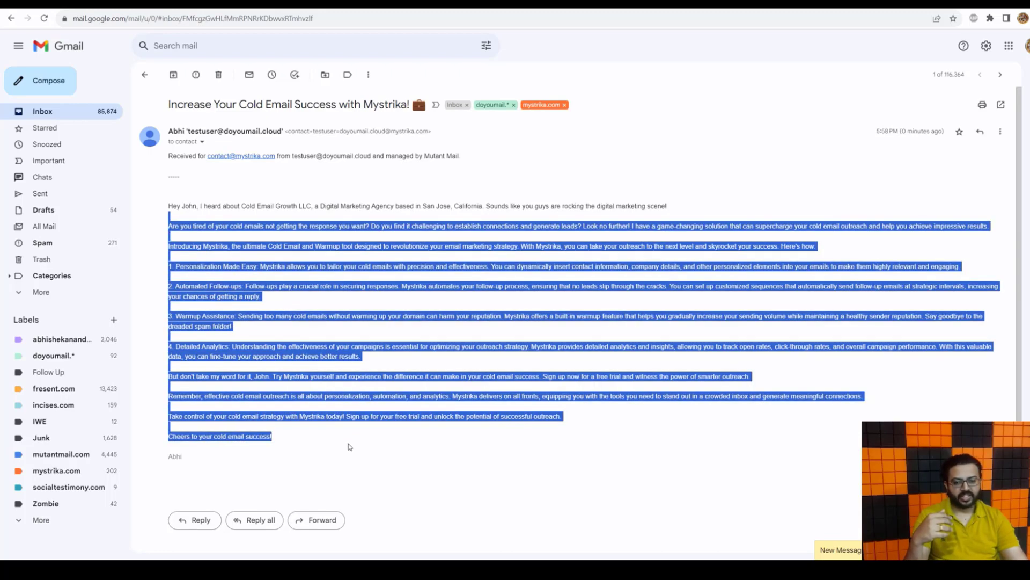
pyautogui.click(364, 430)
pyautogui.moveTo(170, 207); pyautogui.dragTo(692, 209)
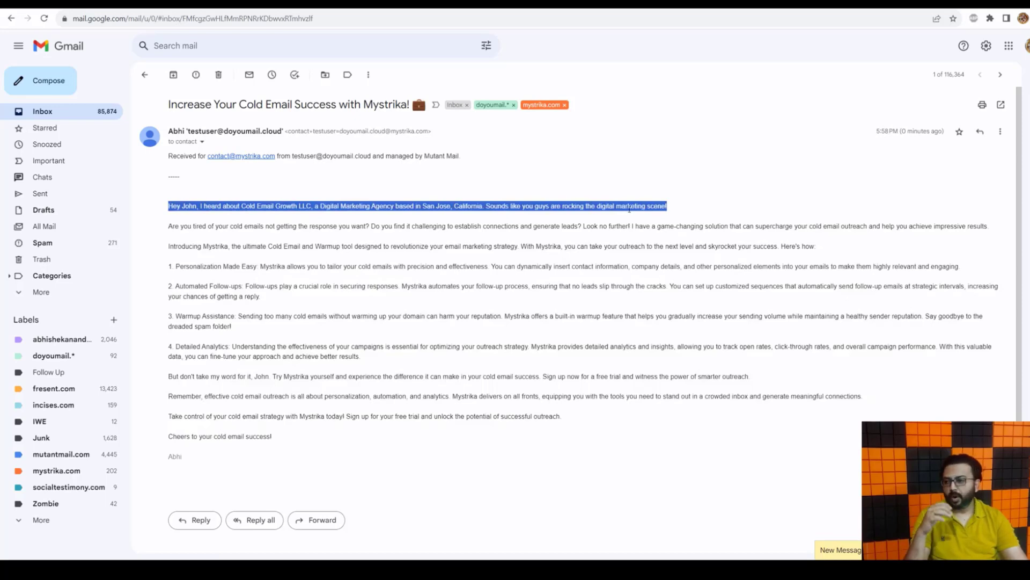